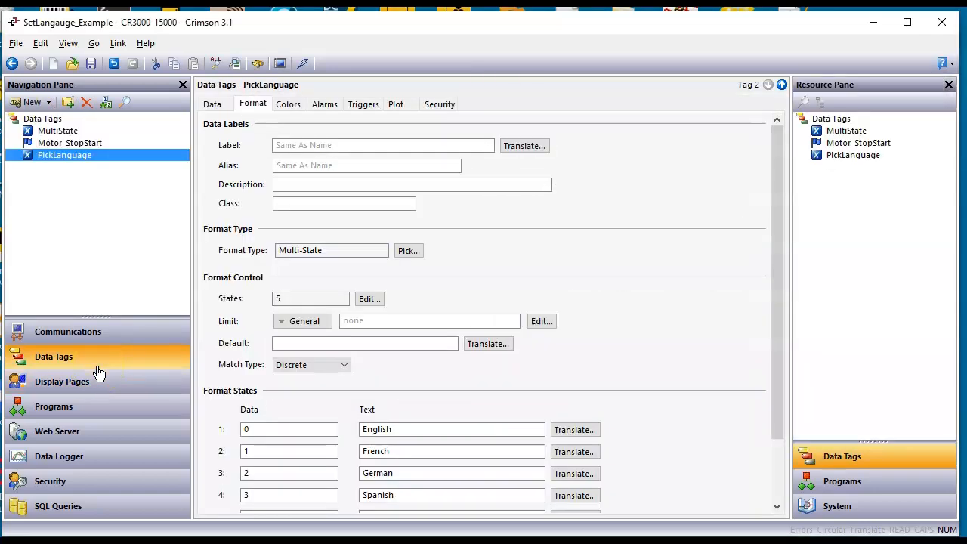
# Review the MultiState tag's data and format settings, including its Multi-State format type and the translations of its first state
pyautogui.click(74, 135)
pyautogui.click(74, 133)
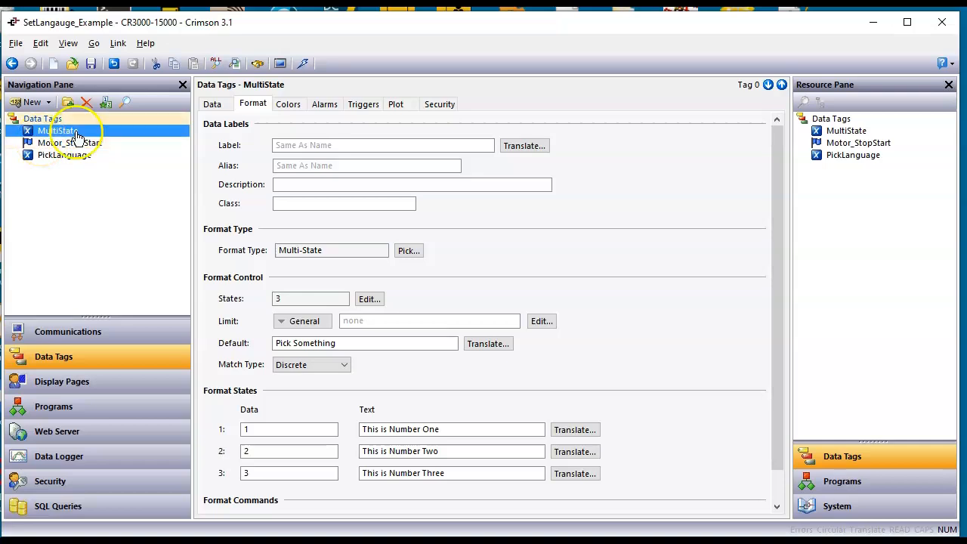
pyautogui.click(211, 104)
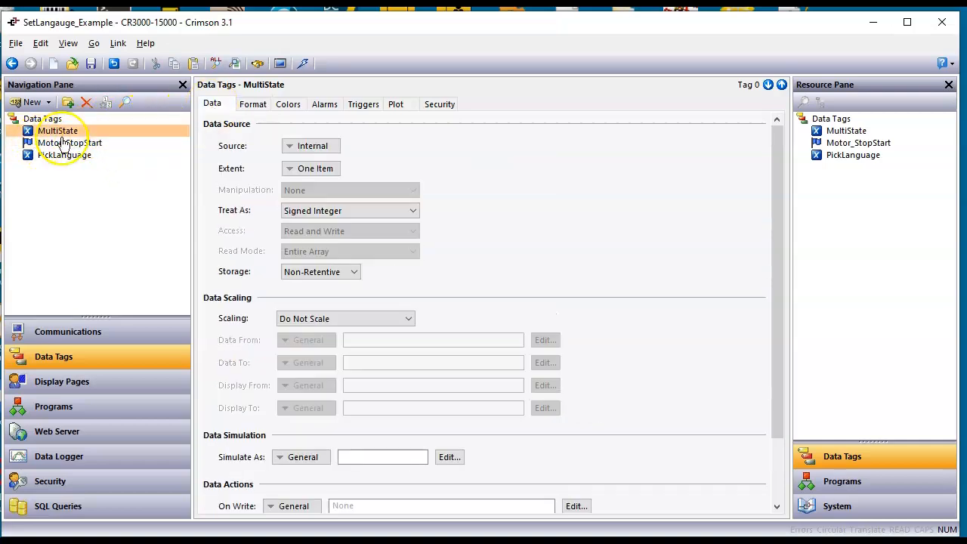
pyautogui.click(251, 110)
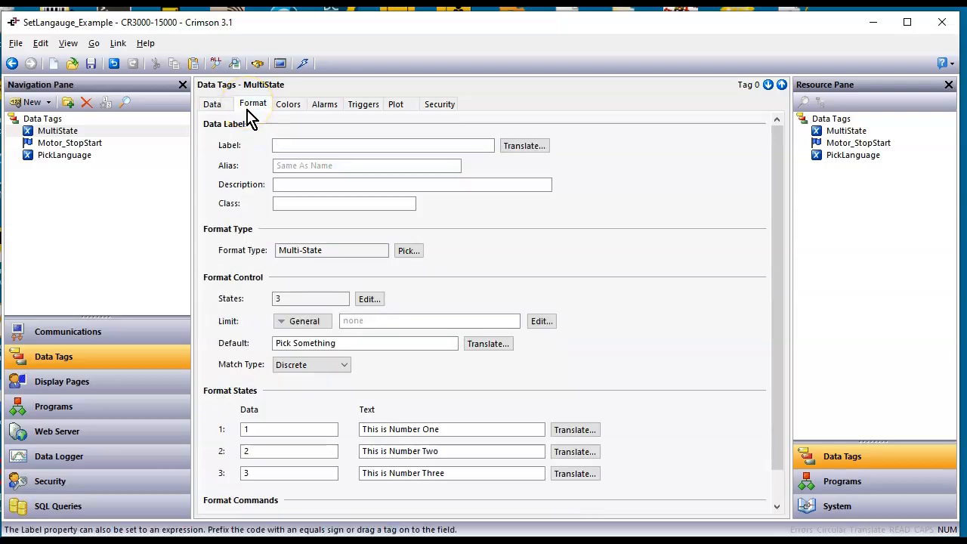
pyautogui.click(408, 251)
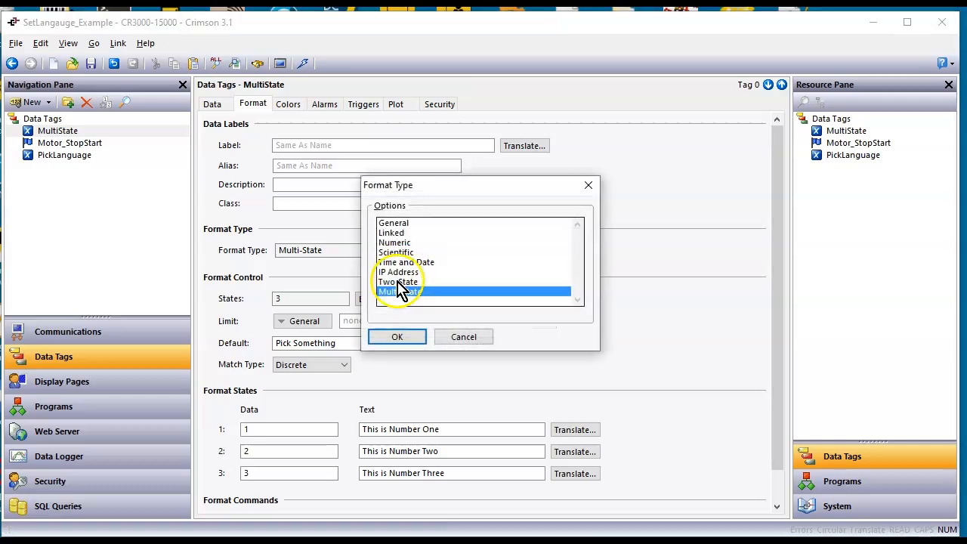
pyautogui.click(399, 337)
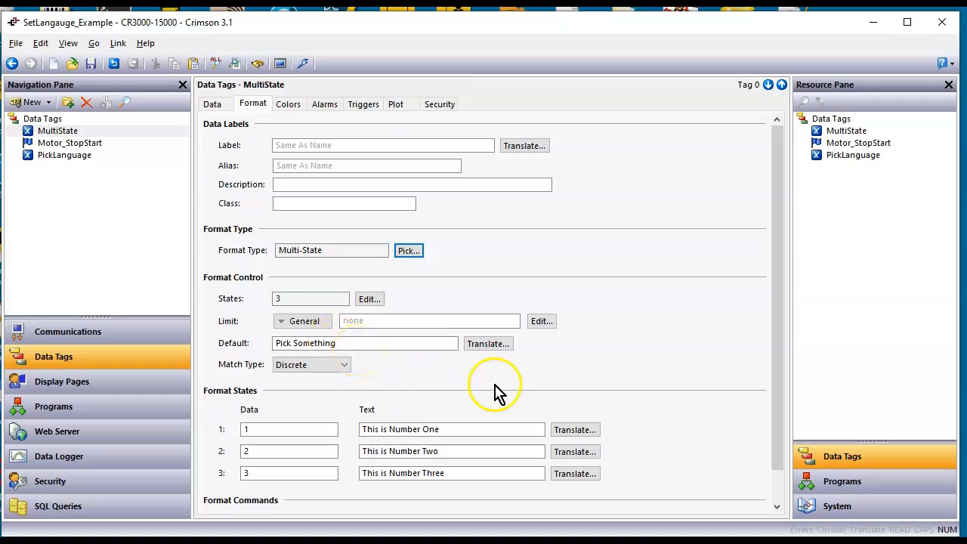
pyautogui.click(575, 430)
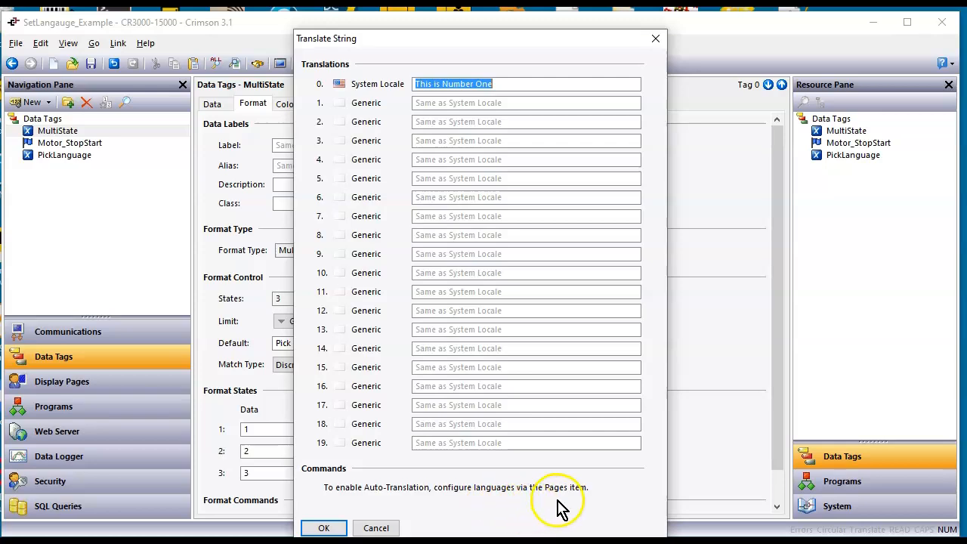
pyautogui.click(324, 528)
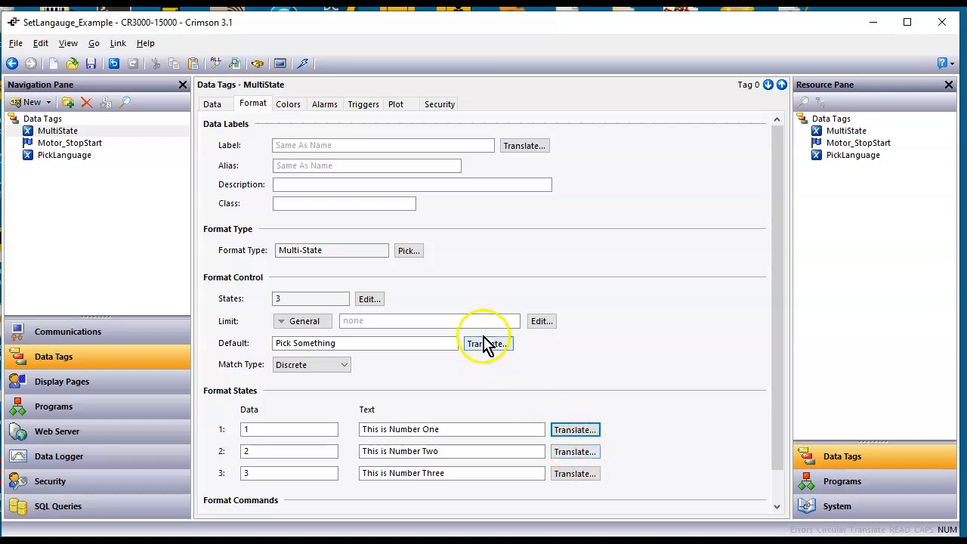
# Examine the format settings and state texts of the Motor_StopStart and PickLanguage tags
pyautogui.click(97, 149)
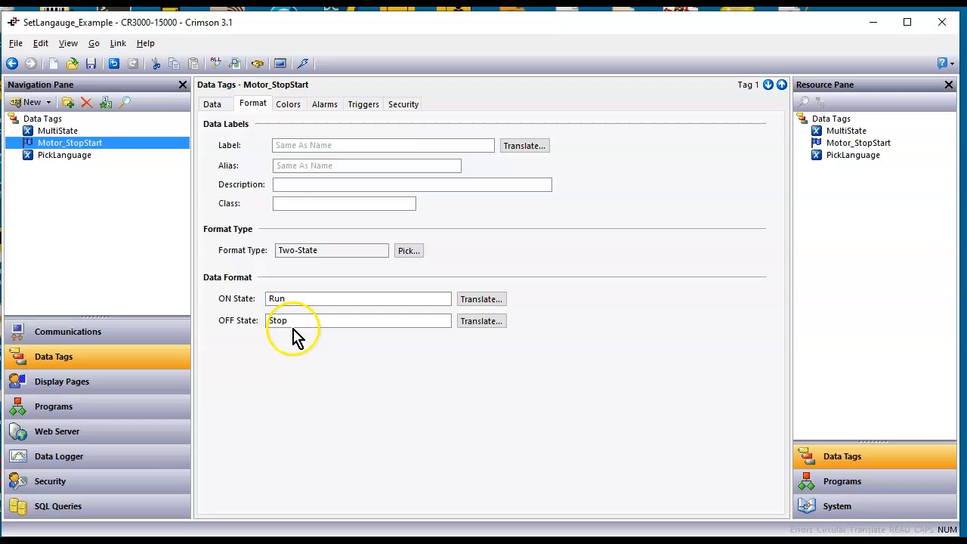
pyautogui.click(50, 157)
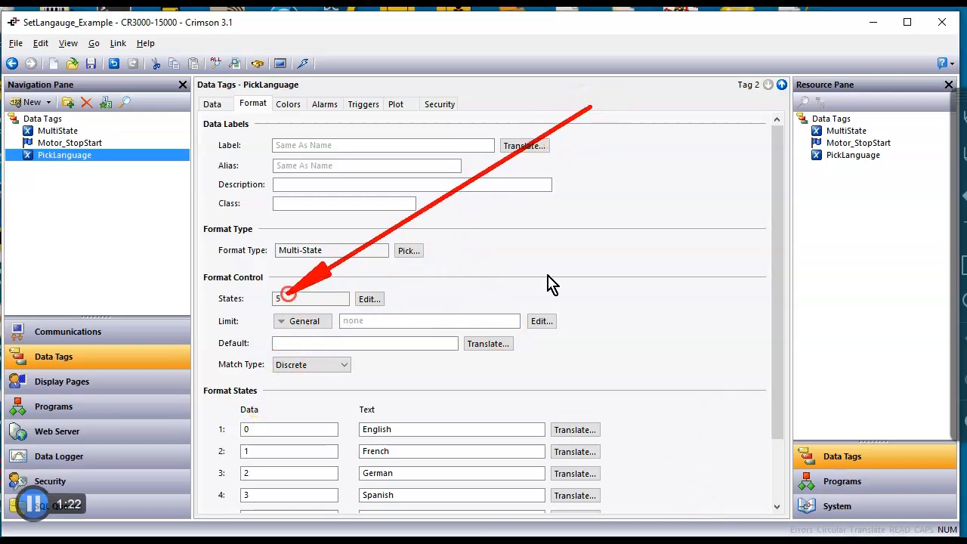
pyautogui.moveTo(773, 419); pyautogui.dragTo(775, 470)
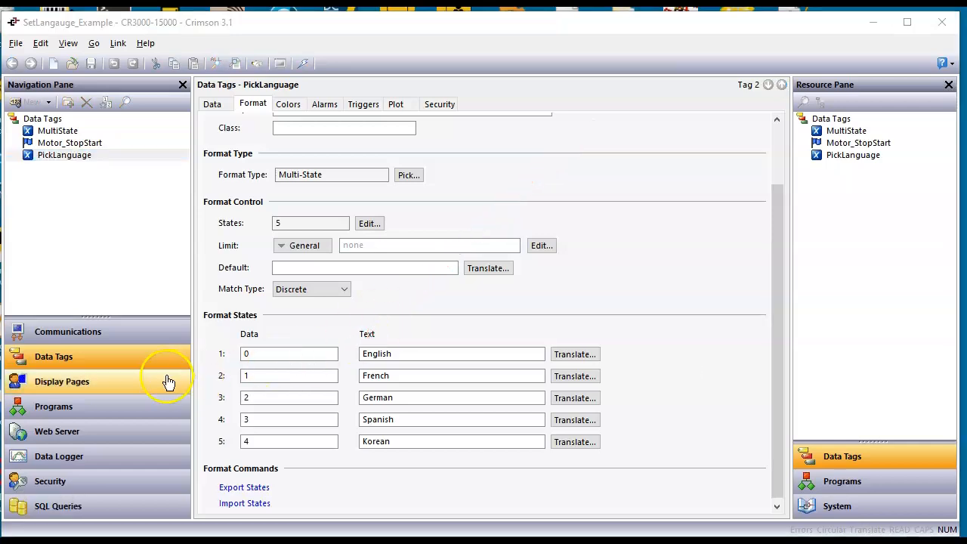
# Open the translation configuration in the display pages' global settings and set language 01 to French - France
pyautogui.click(90, 394)
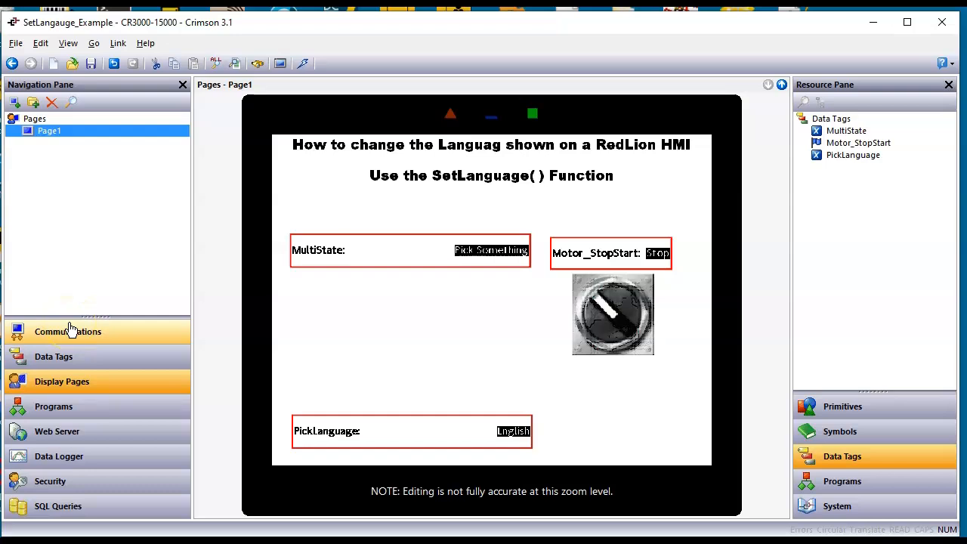
pyautogui.click(34, 120)
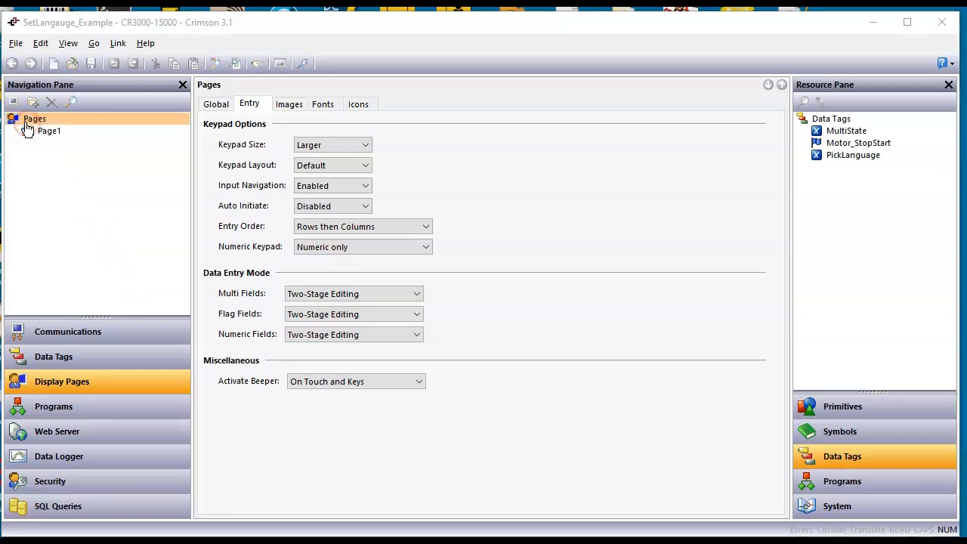
pyautogui.click(128, 135)
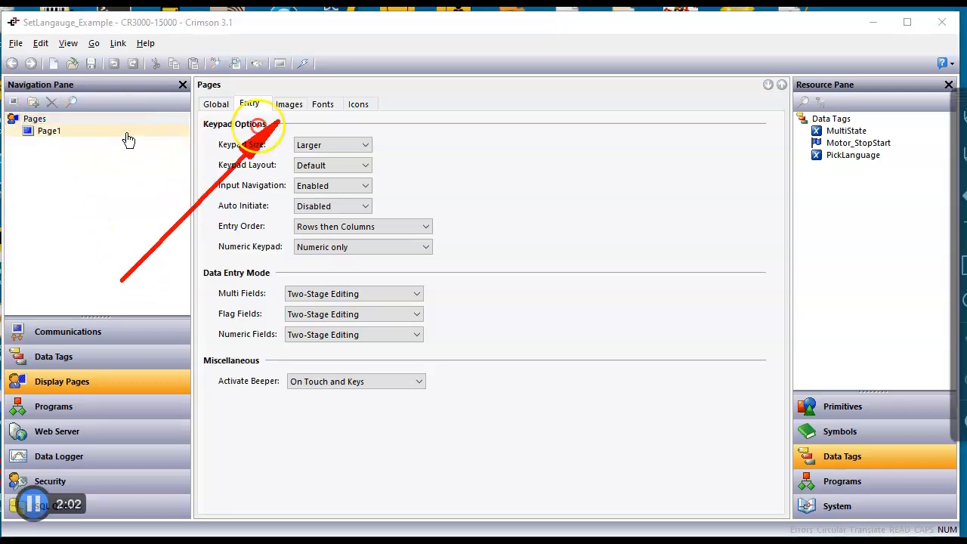
pyautogui.click(216, 105)
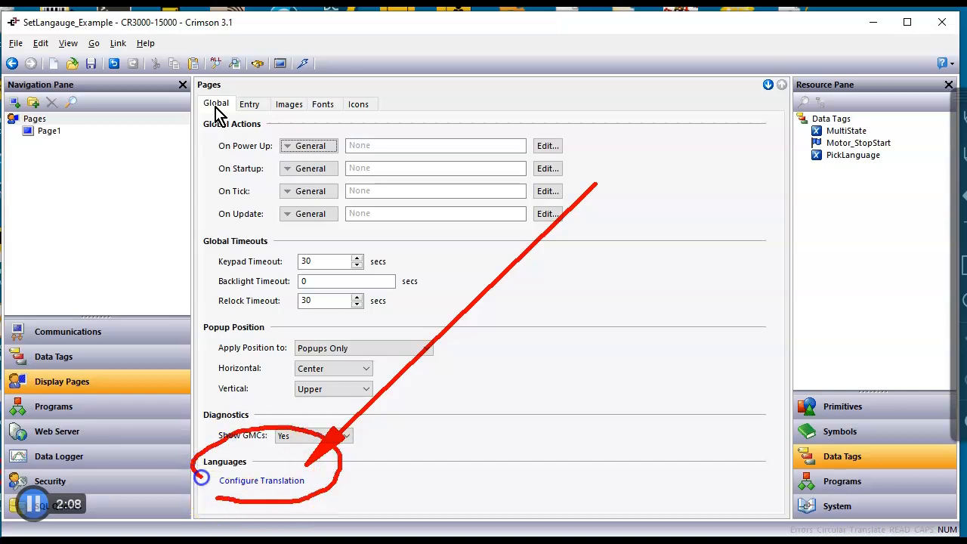
pyautogui.click(265, 487)
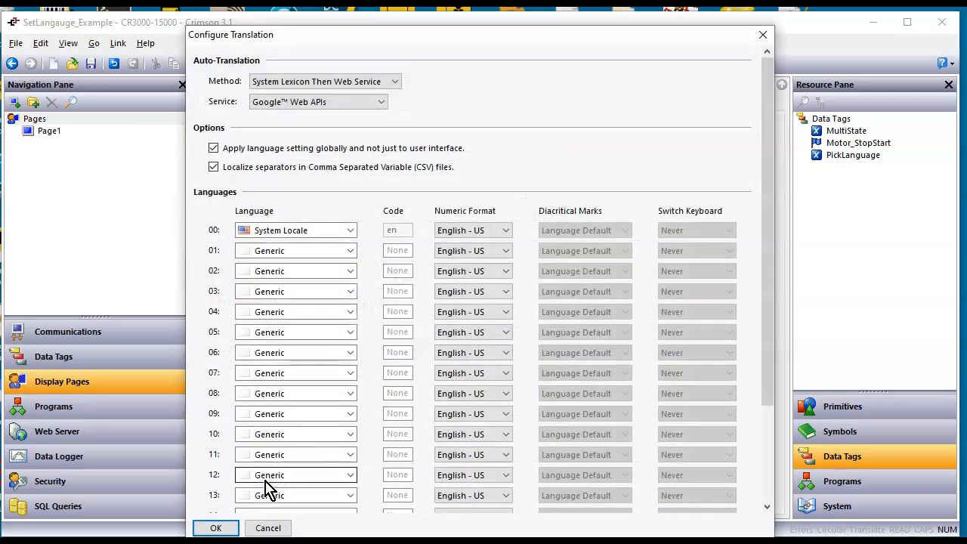
pyautogui.click(352, 252)
pyautogui.click(352, 253)
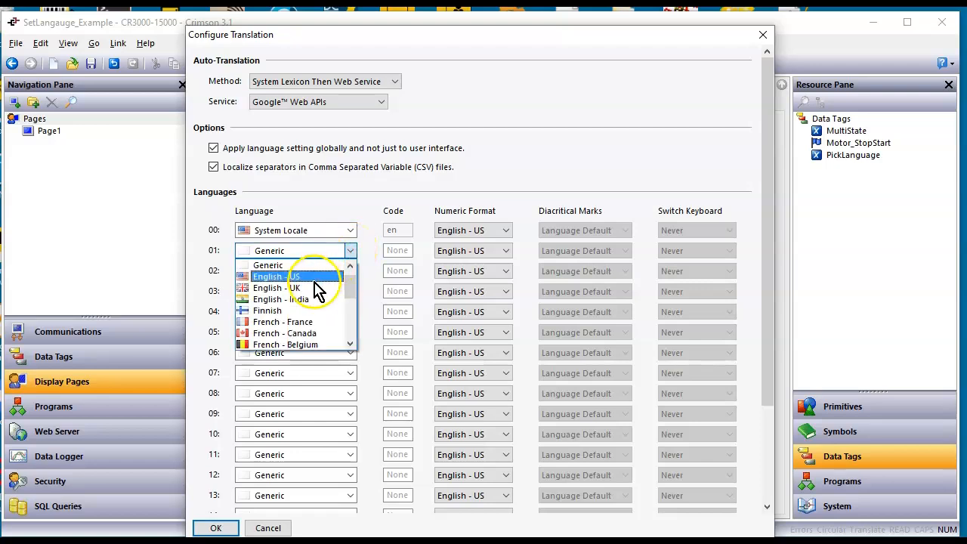
pyautogui.click(292, 322)
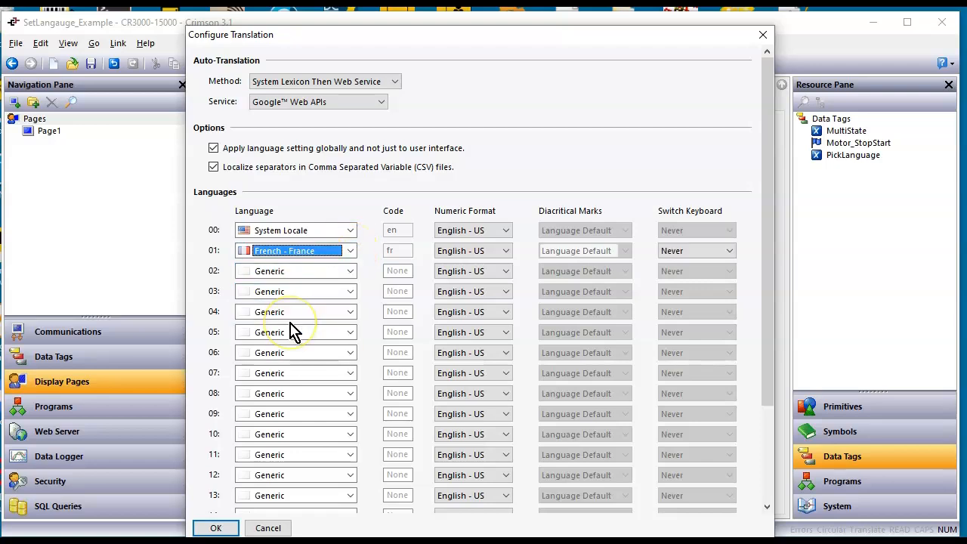
# Set language 02 to German - Germany and language 03 to Spanish - Mexico
pyautogui.click(336, 271)
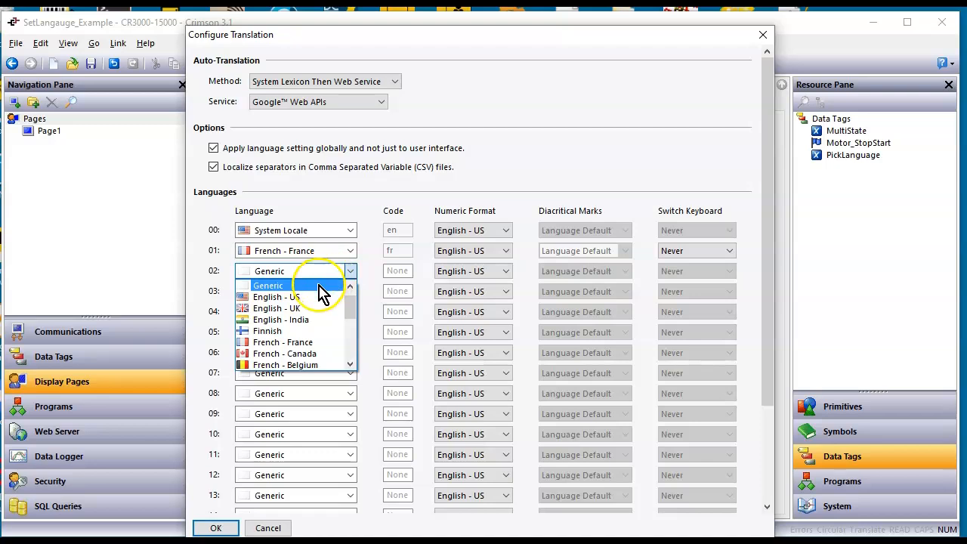
pyautogui.scroll(-1, 304, 340)
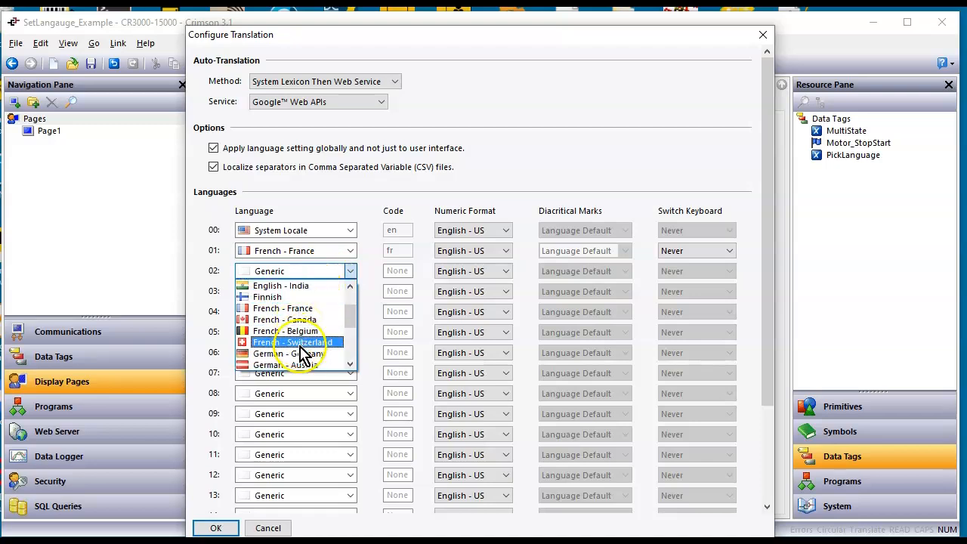
pyautogui.scroll(-3, 303, 354)
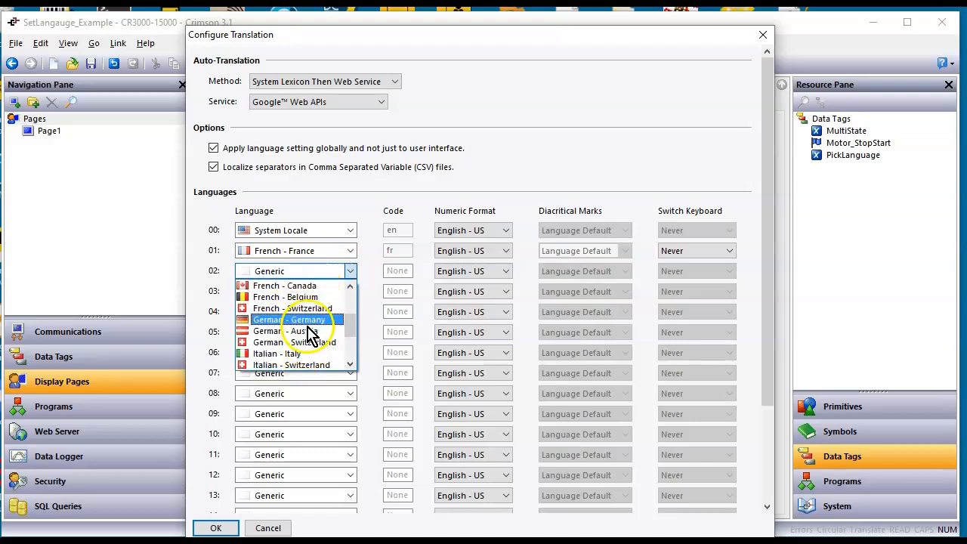
pyautogui.click(307, 320)
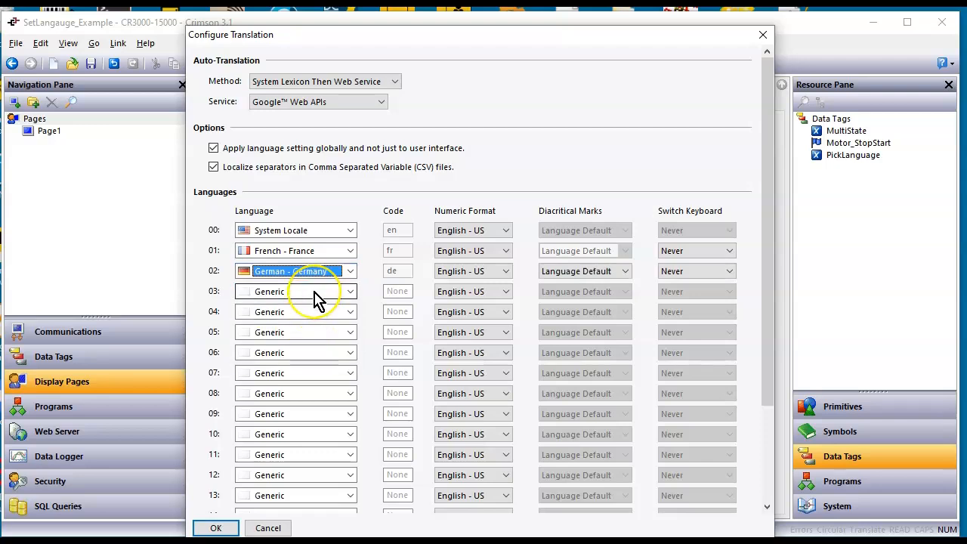
pyautogui.click(315, 293)
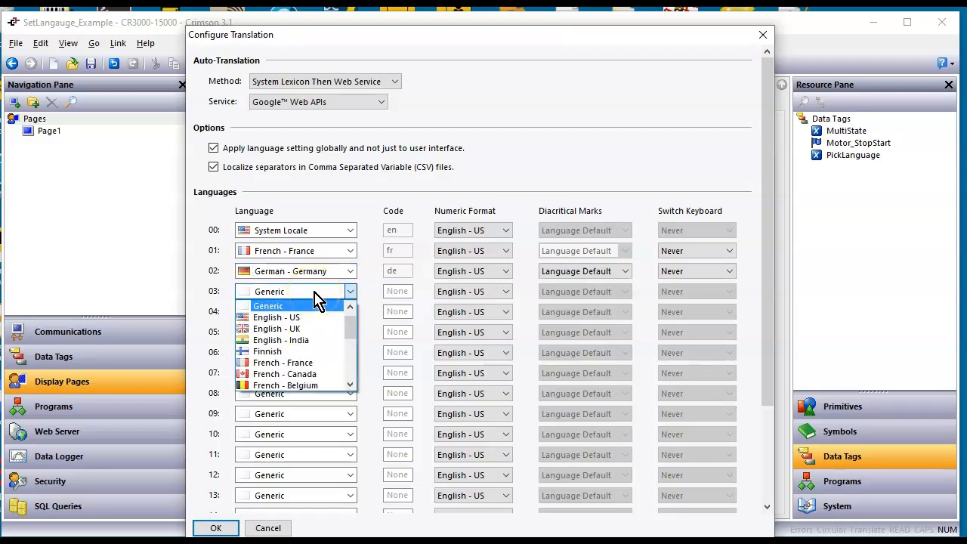
pyautogui.scroll(-3, 321, 317)
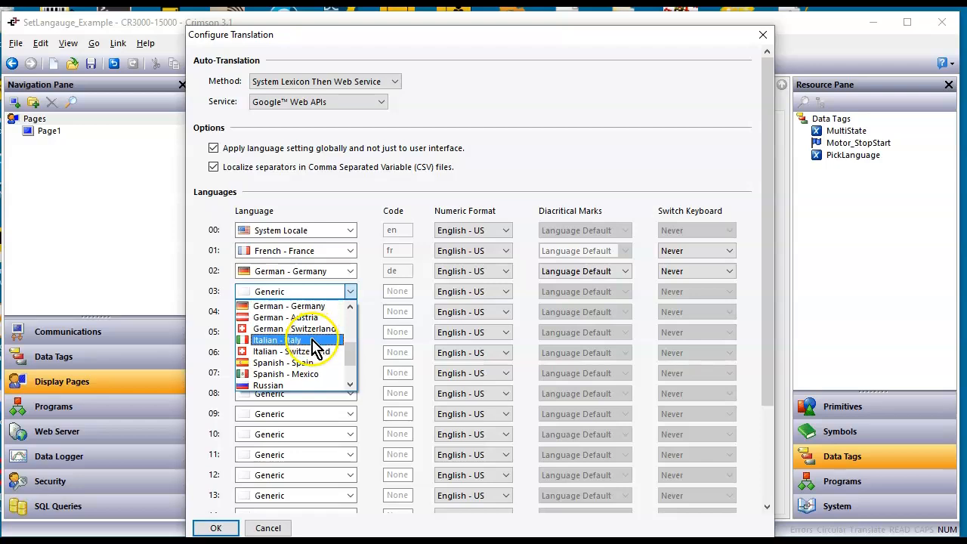
pyautogui.click(314, 374)
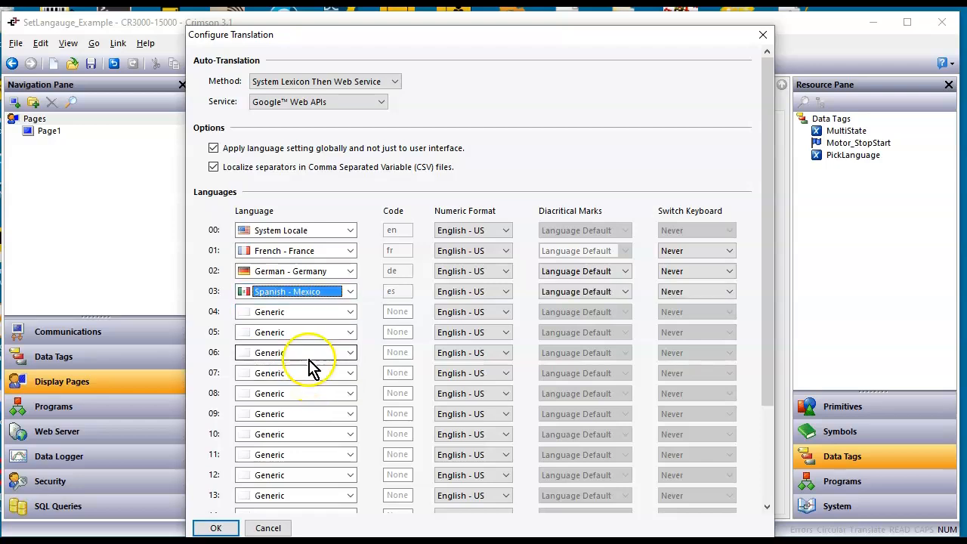
# Set language 04 to Korean (Full)
pyautogui.click(317, 312)
pyautogui.scroll(-5, 320, 340)
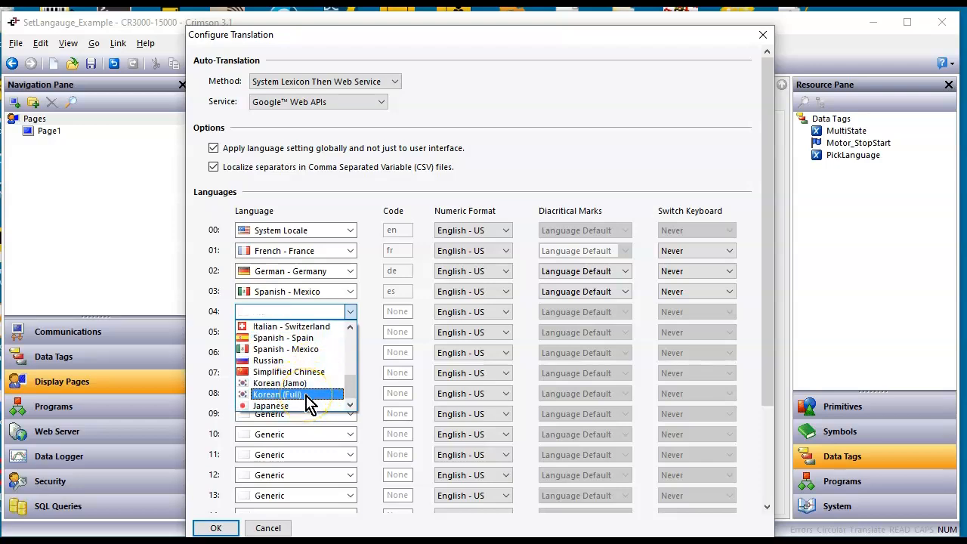
pyautogui.click(310, 394)
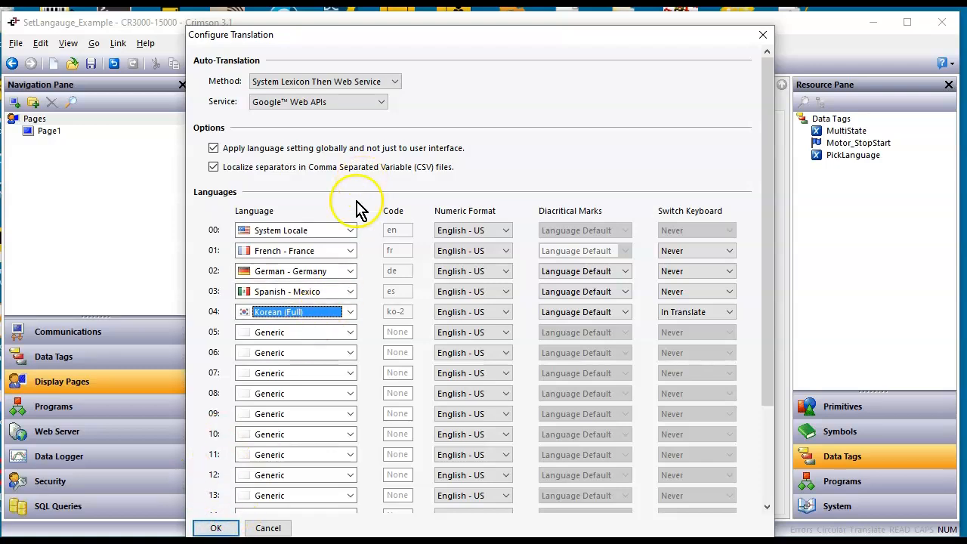
# Set language 00 to Generic, disable applying the language setting globally, and accept the translation configuration
pyautogui.scroll(-1, 350, 227)
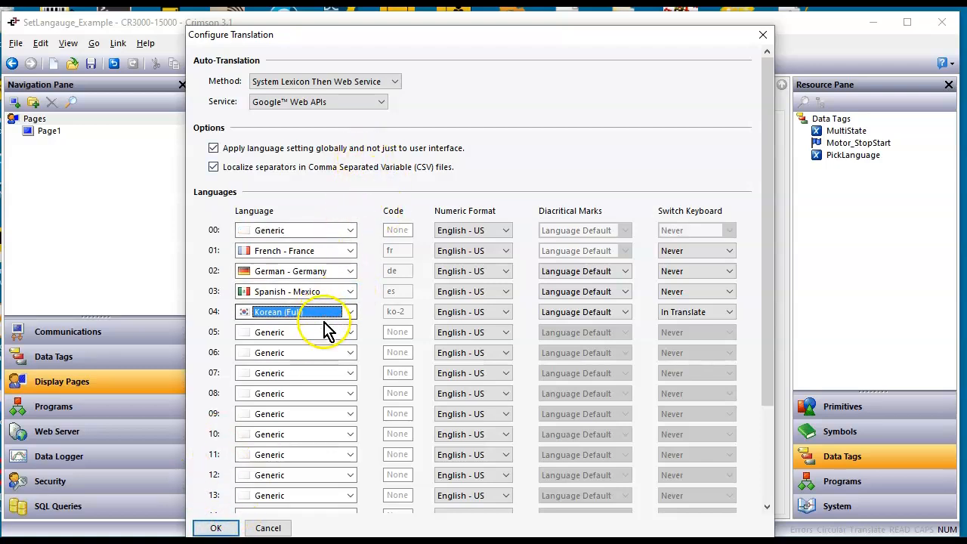
pyautogui.click(477, 152)
pyautogui.scroll(-3, 337, 345)
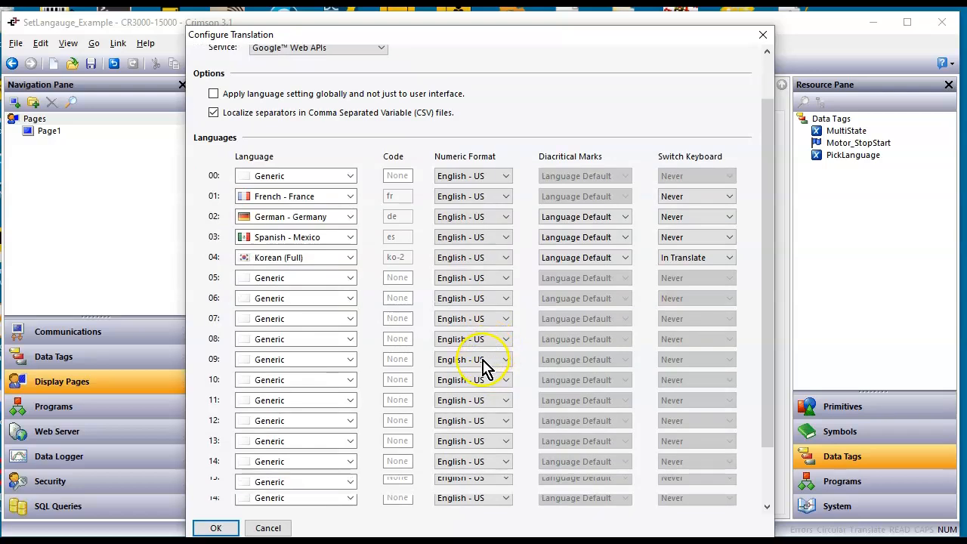
pyautogui.scroll(-4, 484, 369)
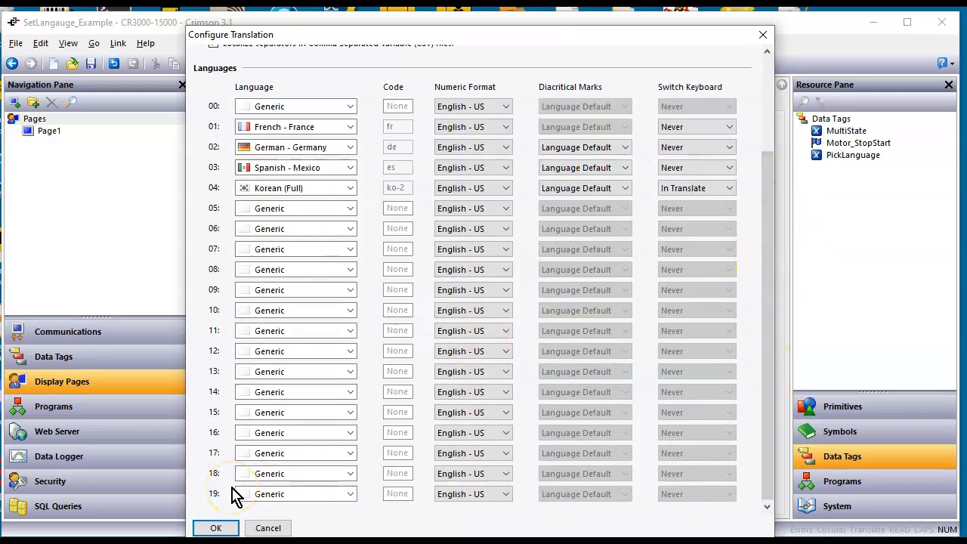
pyautogui.click(216, 529)
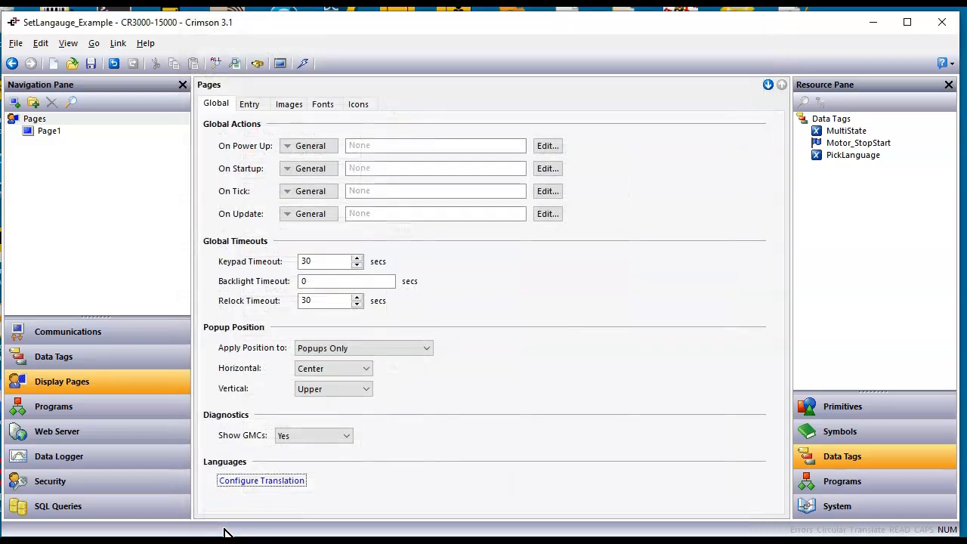
# Auto-translate the MultiState tag's first state text, This is Number One, into the configured languages and accept the translations
pyautogui.click(136, 367)
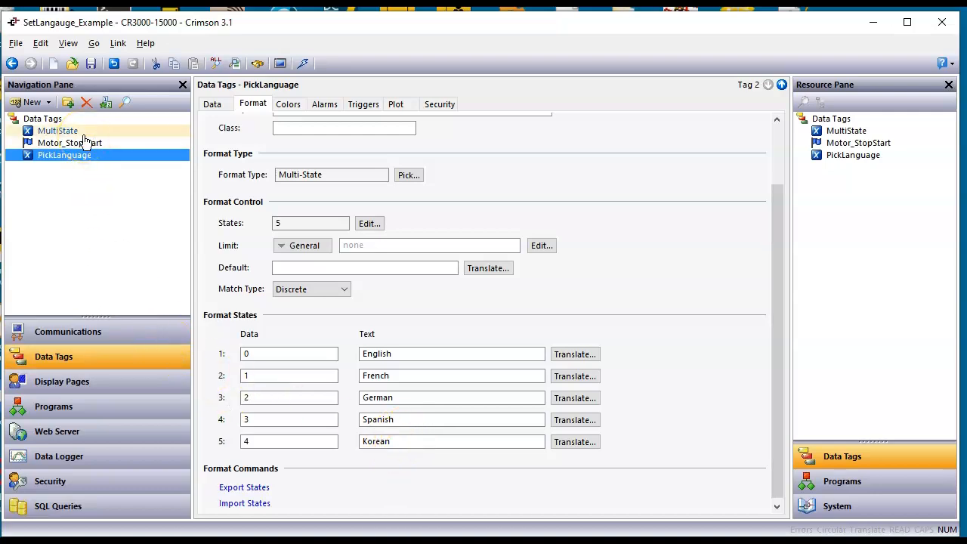
pyautogui.click(61, 131)
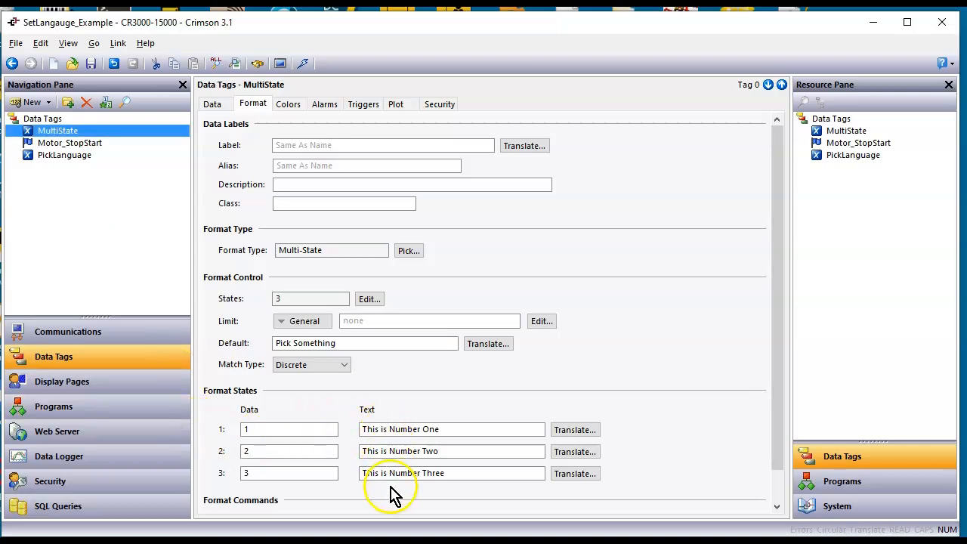
pyautogui.click(586, 439)
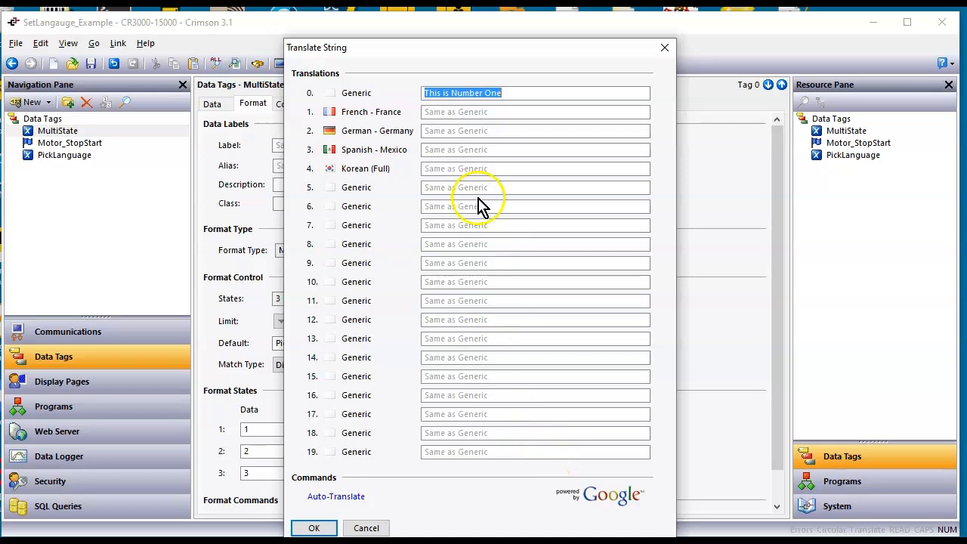
pyautogui.click(336, 497)
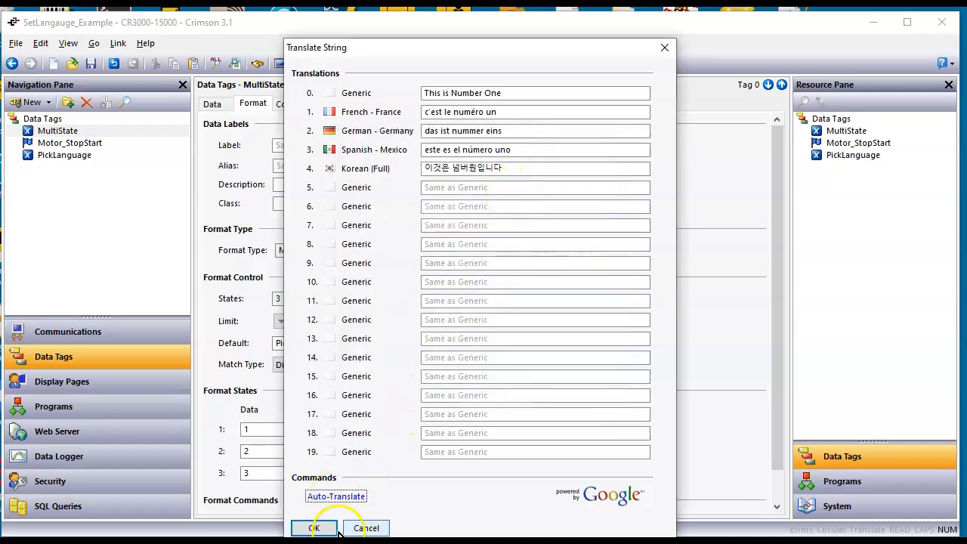
pyautogui.click(313, 527)
# Auto-translate the MultiState tag's second and third state texts, This is Number Two and This is Number Three, accepting each set of translations
pyautogui.click(567, 454)
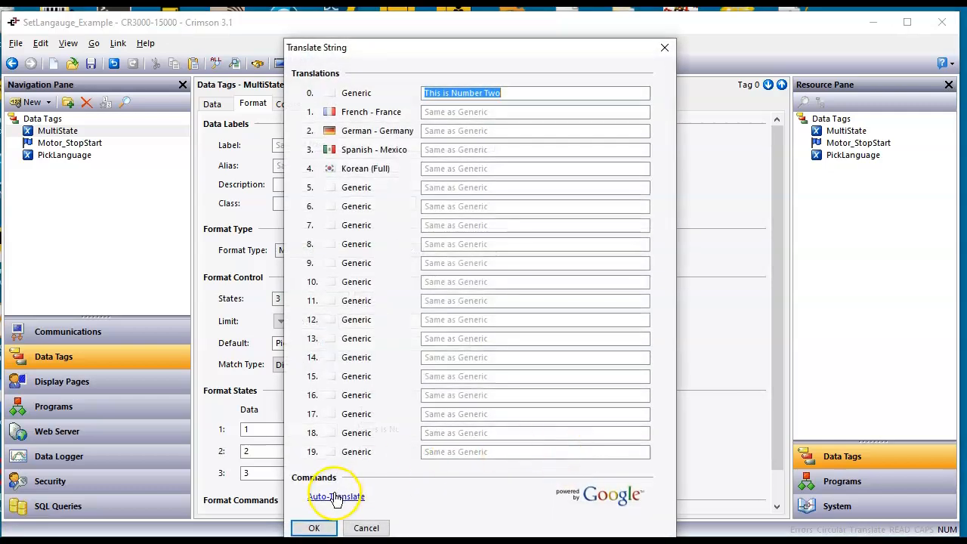
pyautogui.click(337, 499)
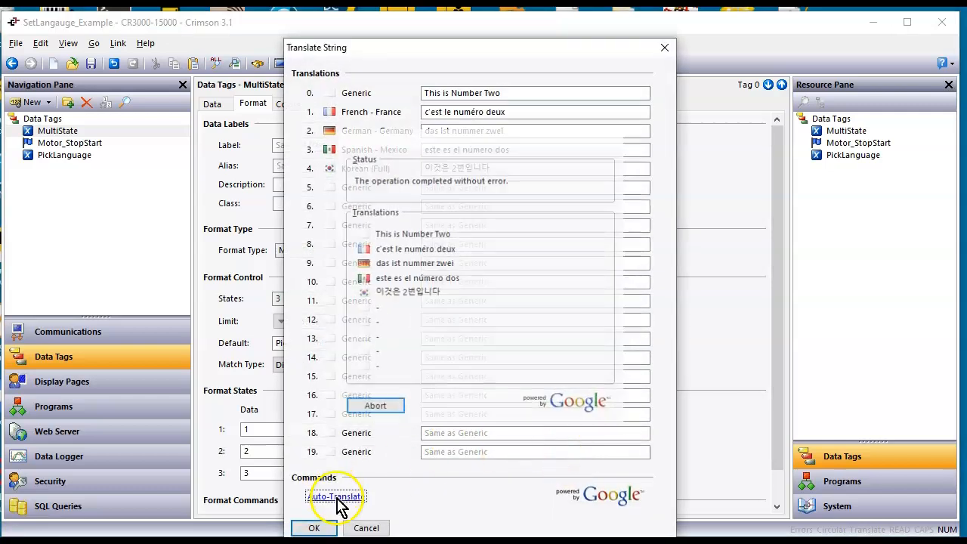
pyautogui.click(314, 528)
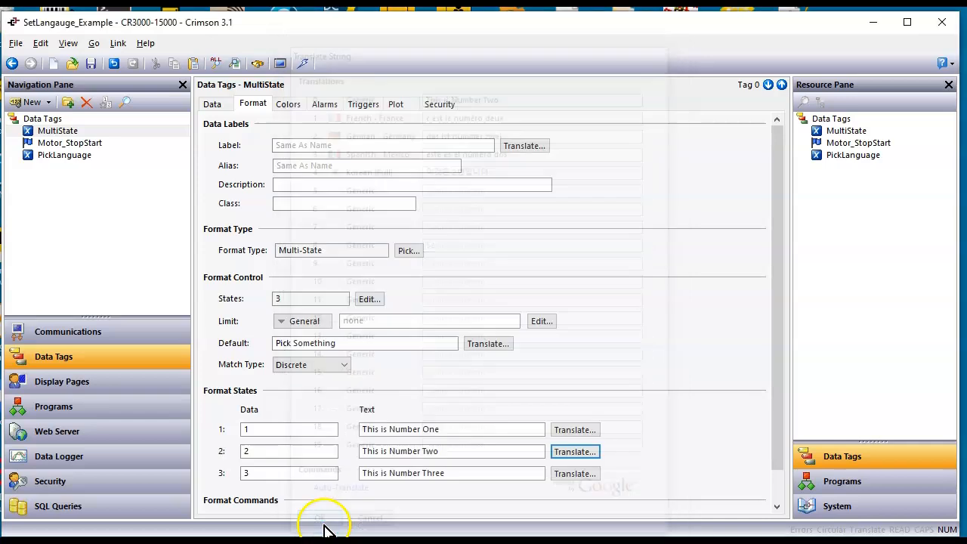
pyautogui.click(577, 474)
pyautogui.click(337, 496)
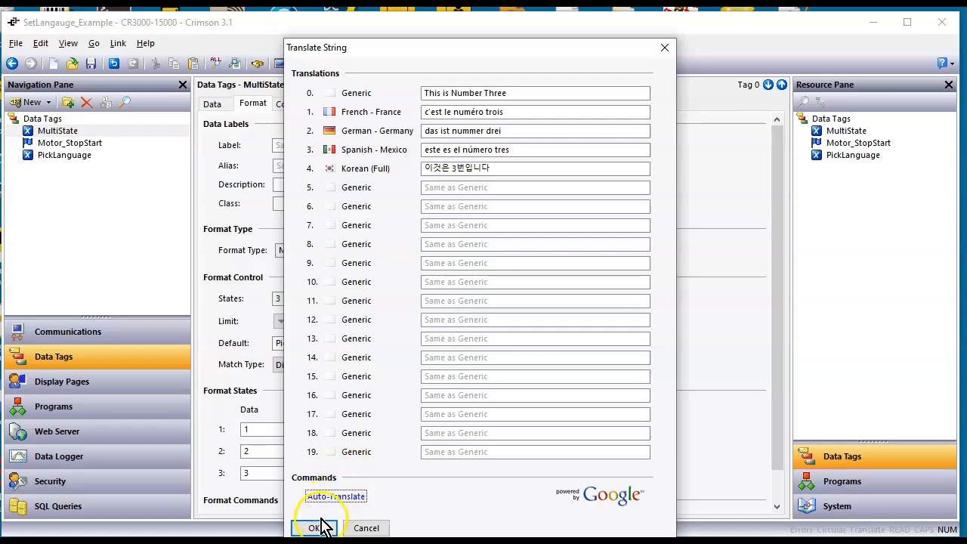
pyautogui.click(323, 528)
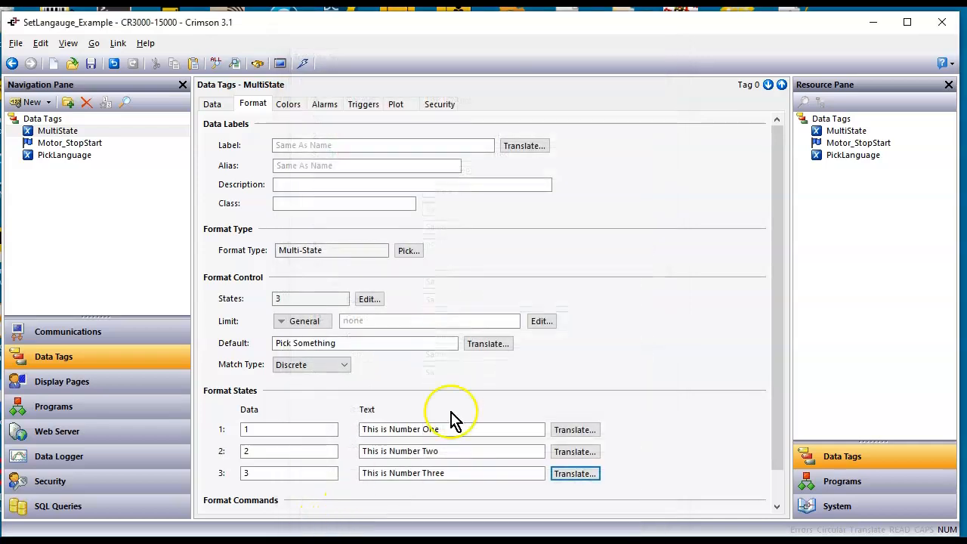
# Auto-translate the MultiState tag's default text, Pick Something, into the configured languages and accept the translations
pyautogui.click(487, 343)
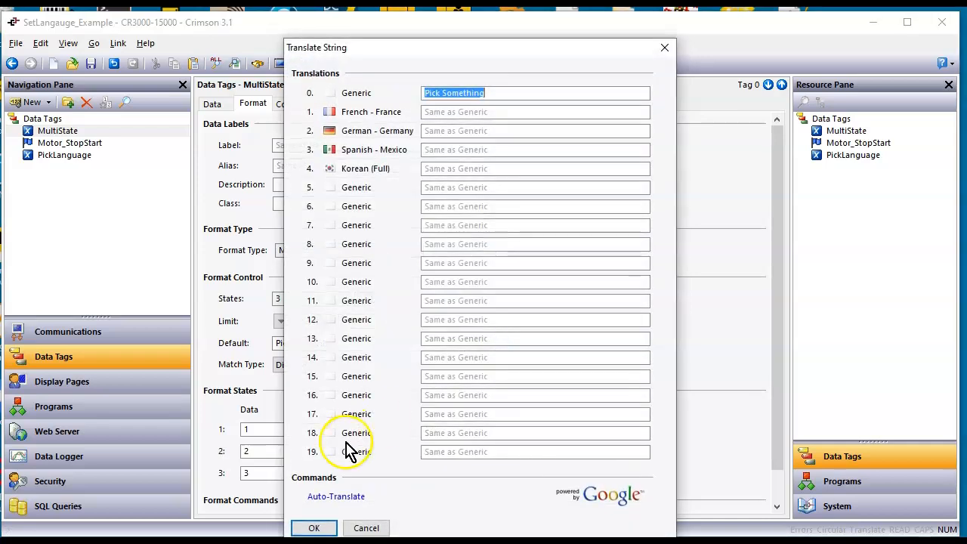
pyautogui.click(333, 497)
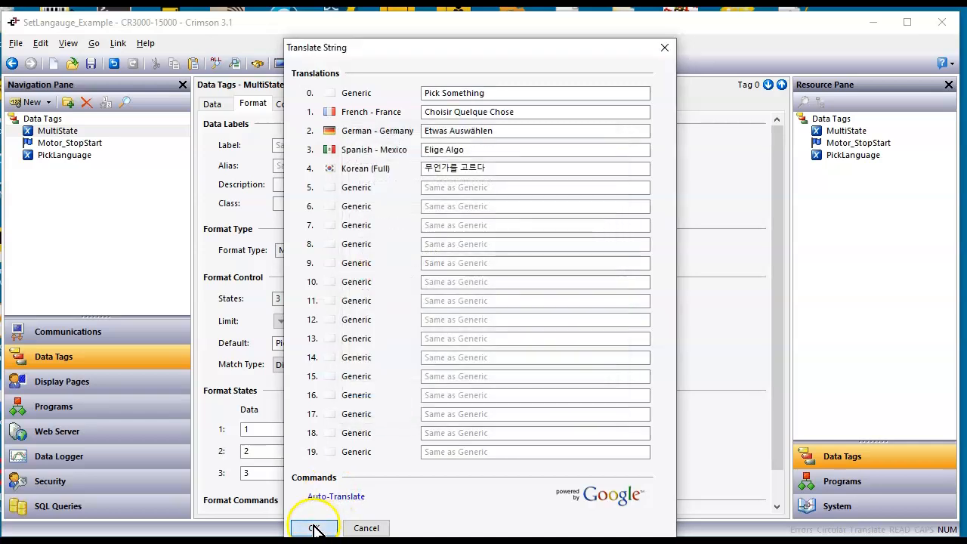
pyautogui.click(313, 529)
# Auto-translate the Motor_StopStart tag's ON state text, Run, and OFF state text, Stop, accepting both sets of translations
pyautogui.click(70, 146)
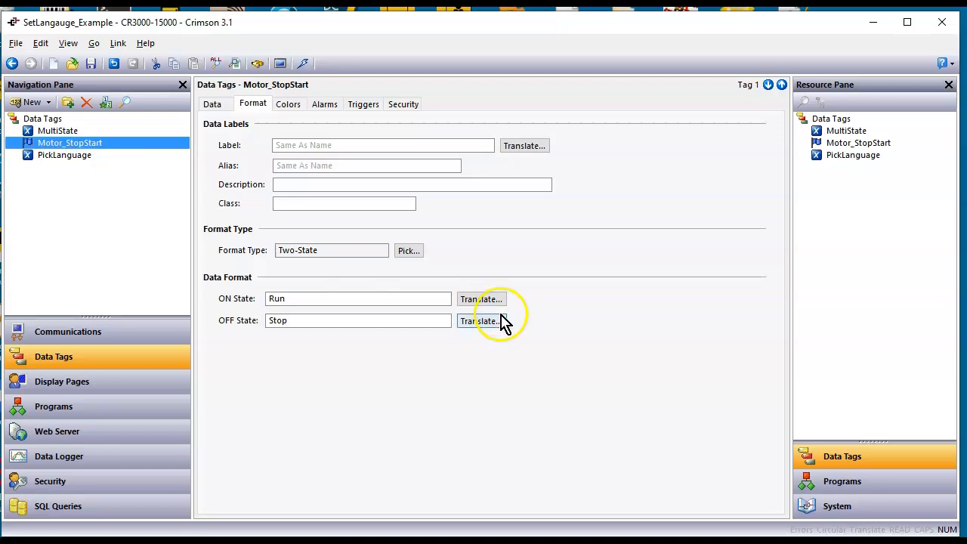
pyautogui.click(481, 300)
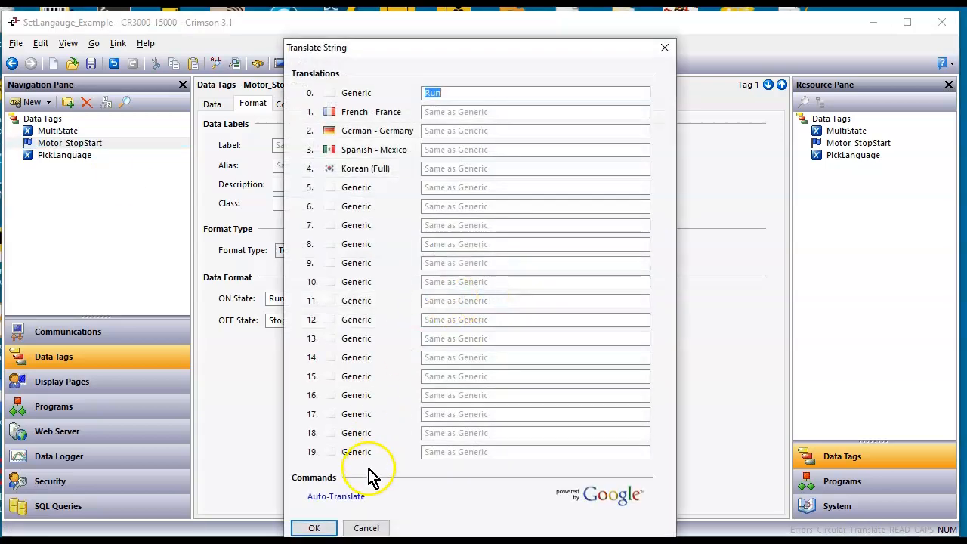
pyautogui.click(335, 497)
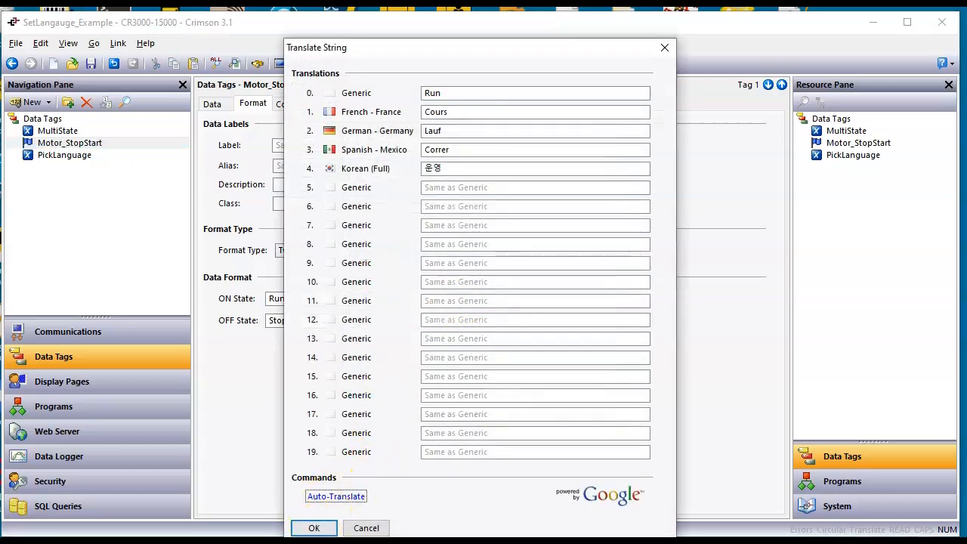
pyautogui.click(313, 528)
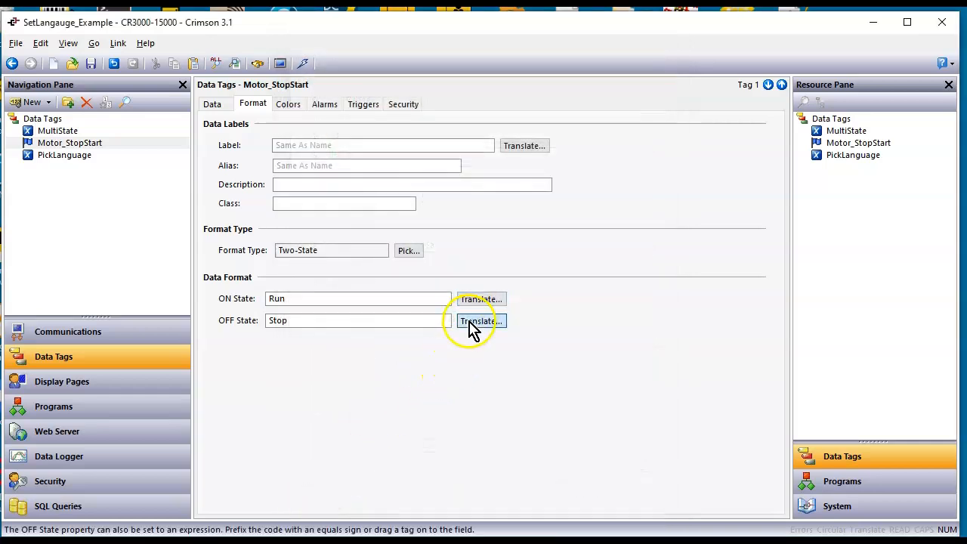
pyautogui.click(471, 324)
pyautogui.click(325, 499)
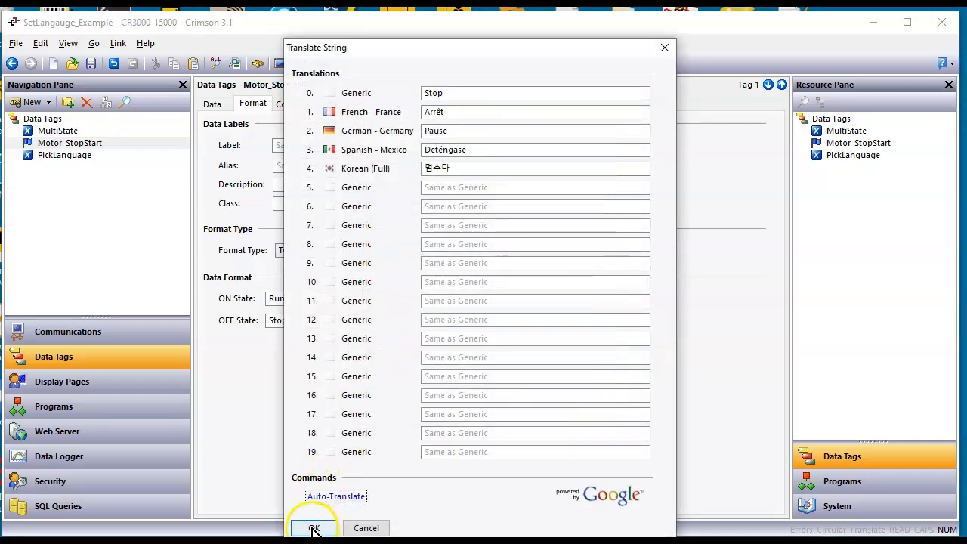
pyautogui.click(314, 527)
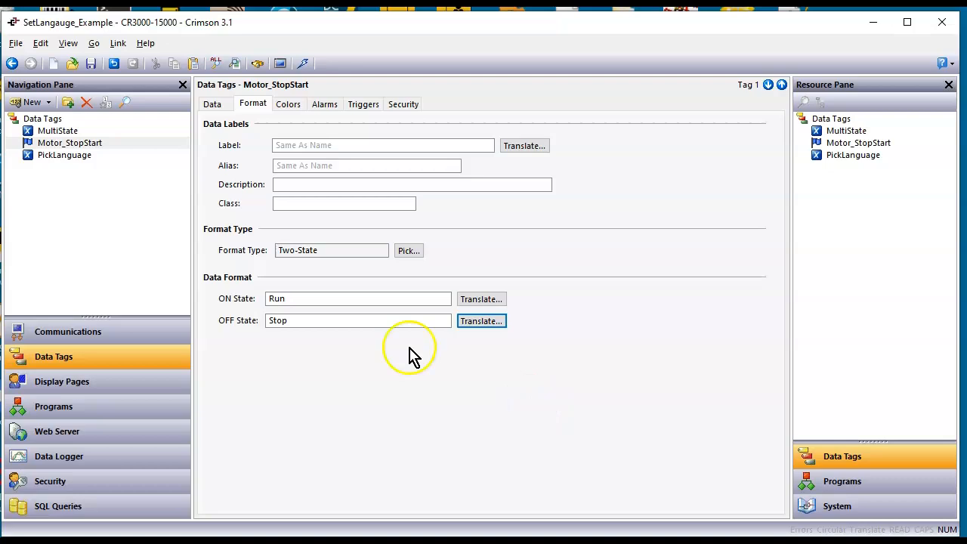
# View the PickLanguage tag's format settings and open display page Page1 at the MultiState data box
pyautogui.click(65, 157)
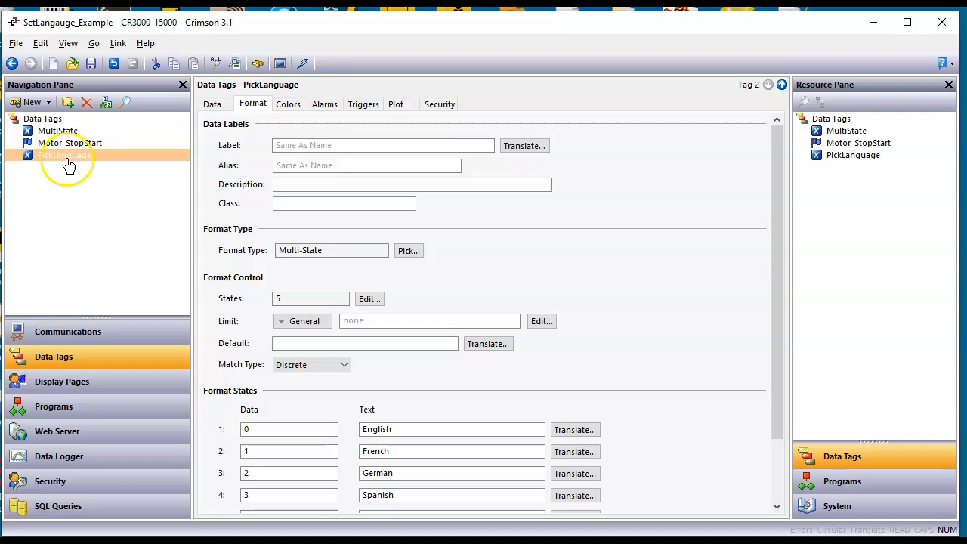
pyautogui.click(71, 387)
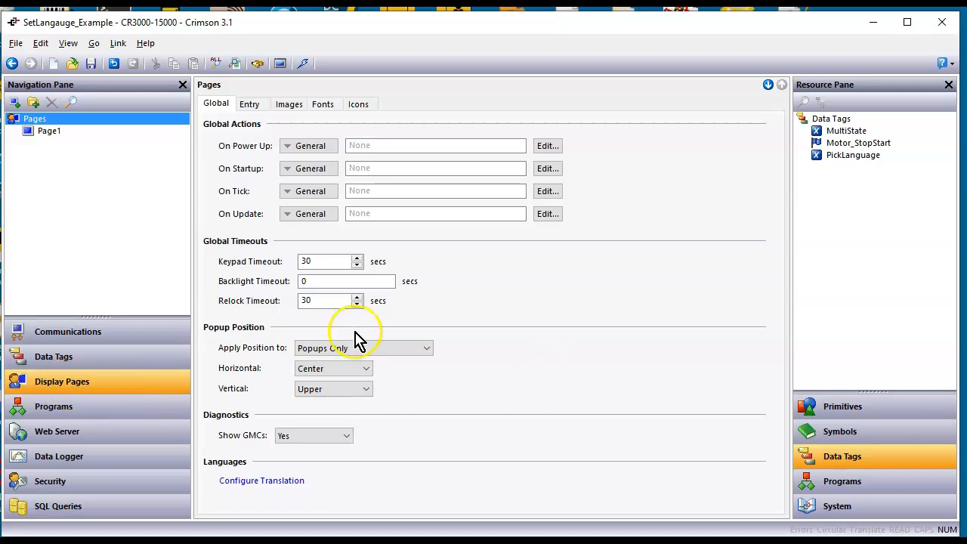
pyautogui.click(58, 136)
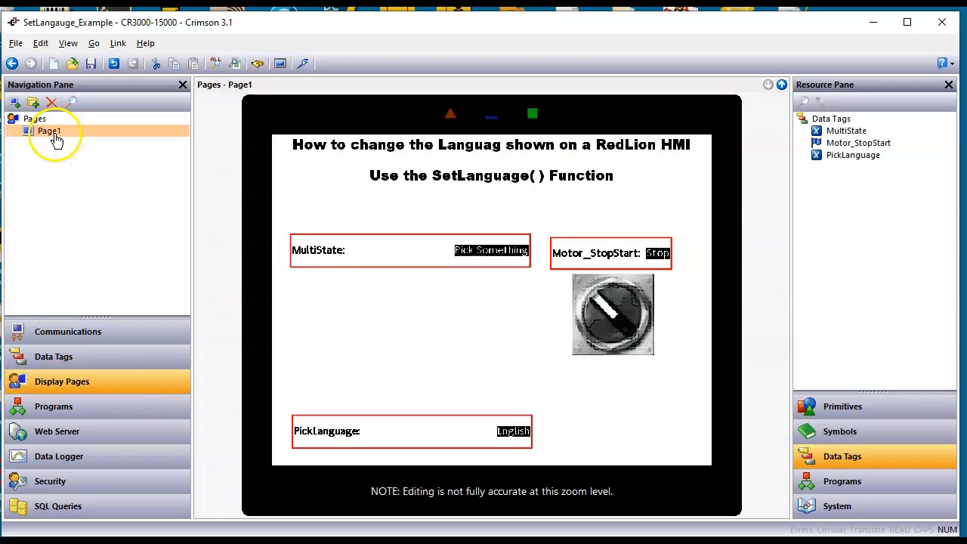
pyautogui.click(447, 252)
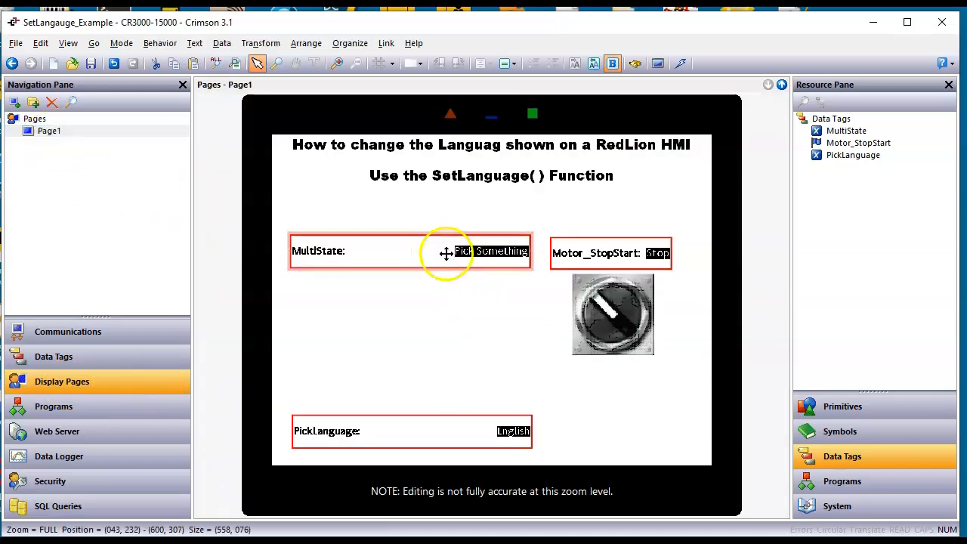
# Set Maintain Aspect to No for the Motor_StopStart two-state toggle switch on Page1 and accept its properties
pyautogui.doubleClick(600, 325)
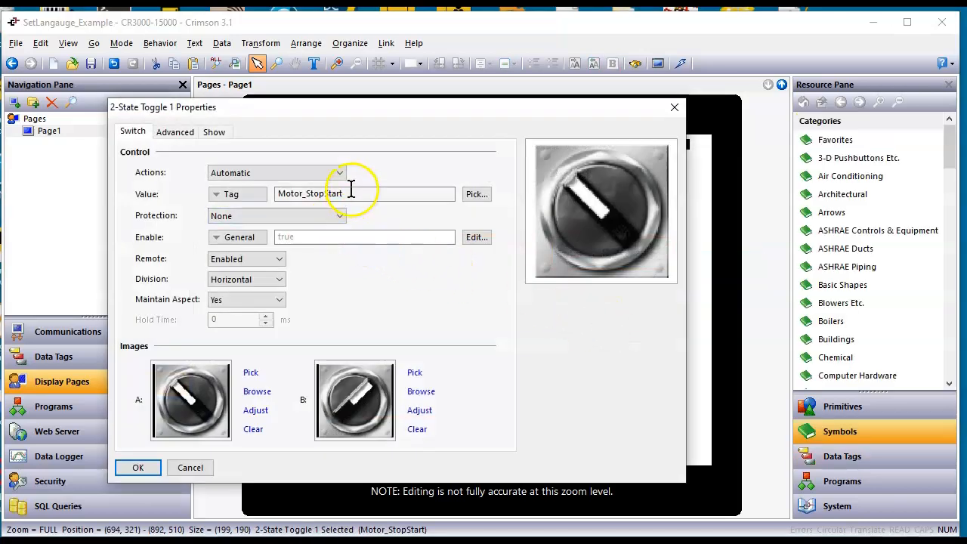
pyautogui.click(264, 301)
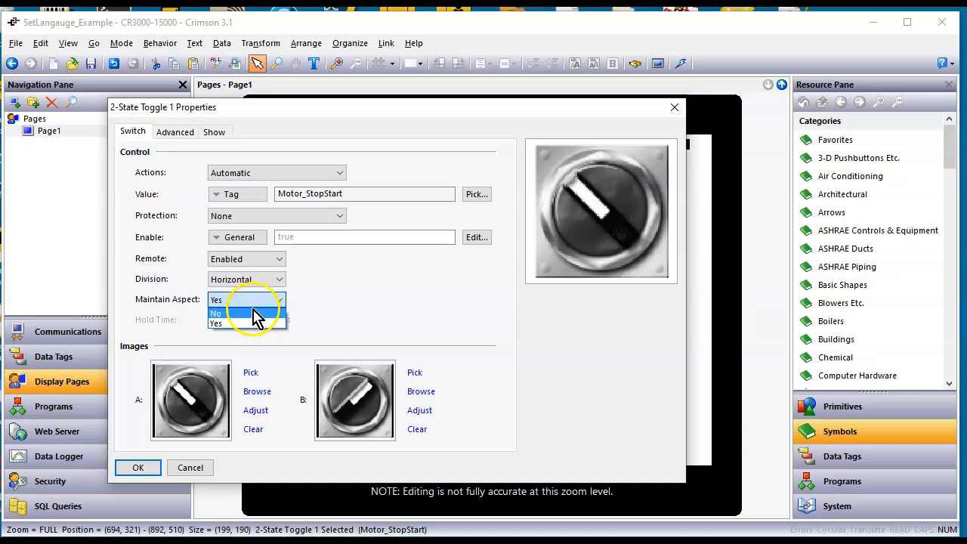
pyautogui.click(257, 314)
pyautogui.click(138, 467)
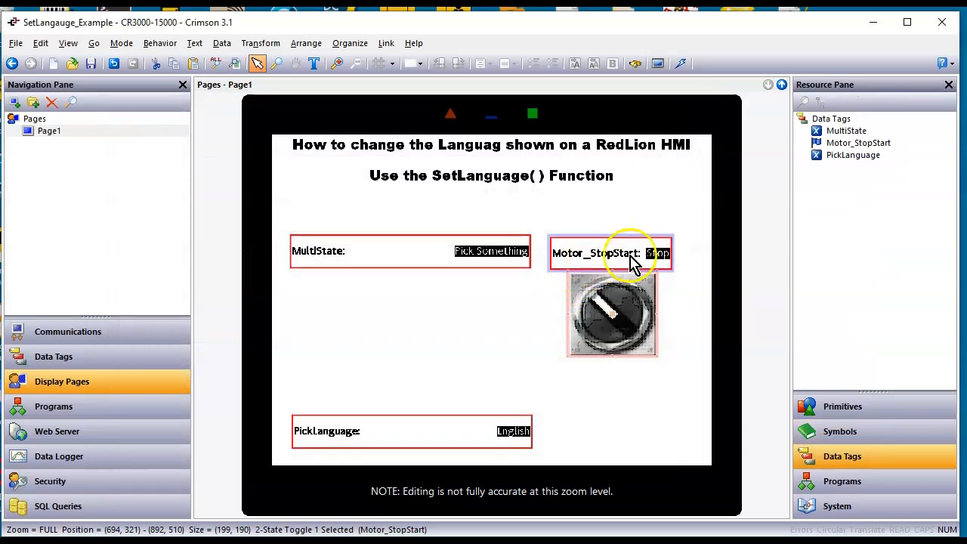
# Widen the Motor_StopStart data box on Page1 to a size of about 328 by 73
pyautogui.click(677, 260)
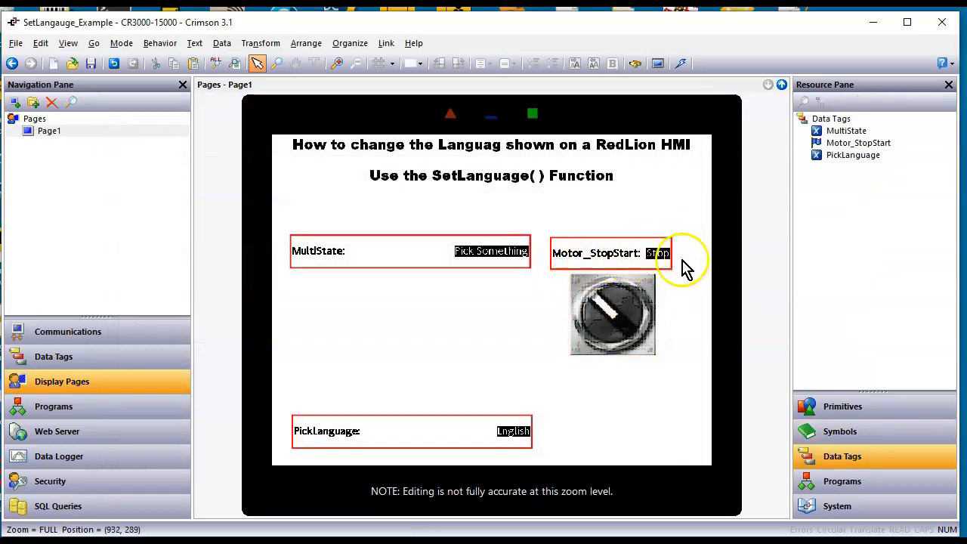
pyautogui.click(668, 263)
pyautogui.moveTo(671, 255); pyautogui.dragTo(643, 252)
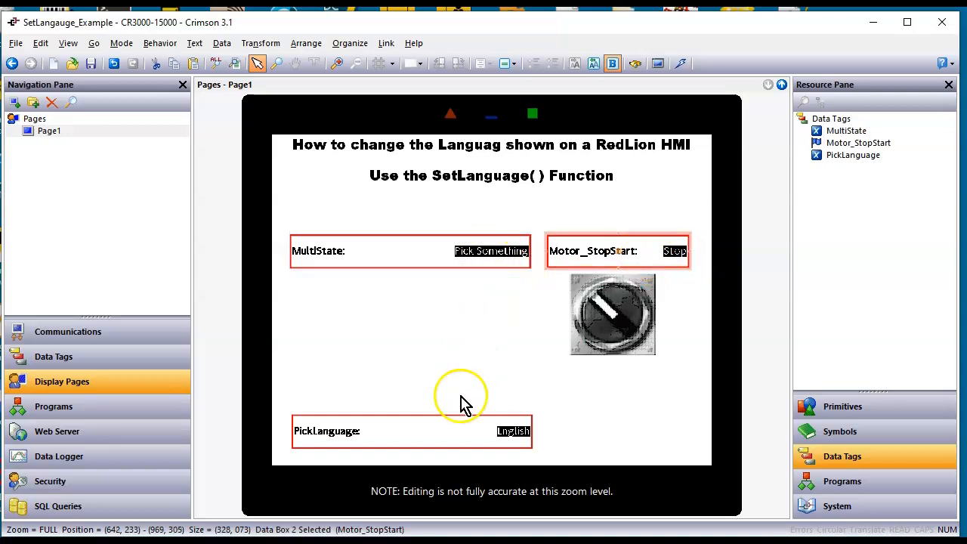
# Check the data source and field settings of the PickLanguage data box, and close its properties
pyautogui.click(434, 440)
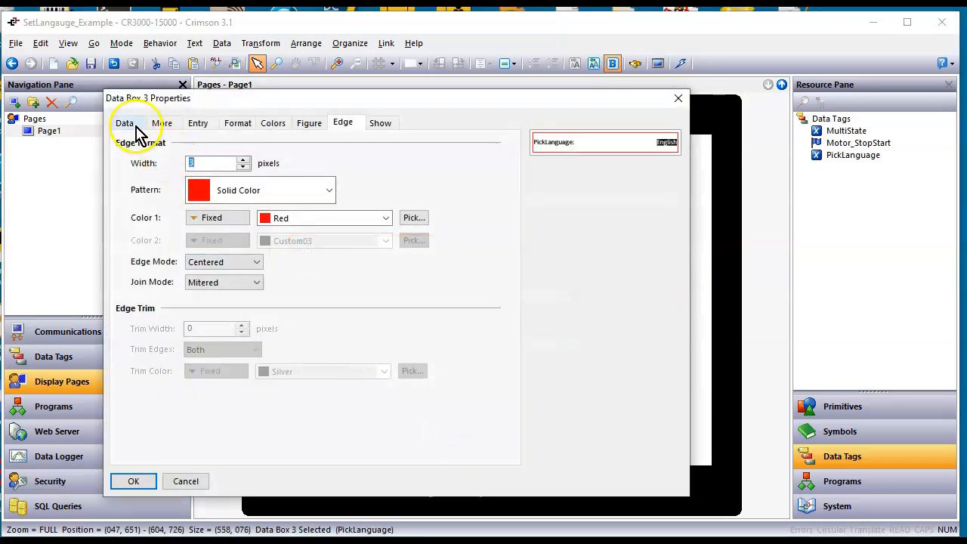
pyautogui.click(125, 122)
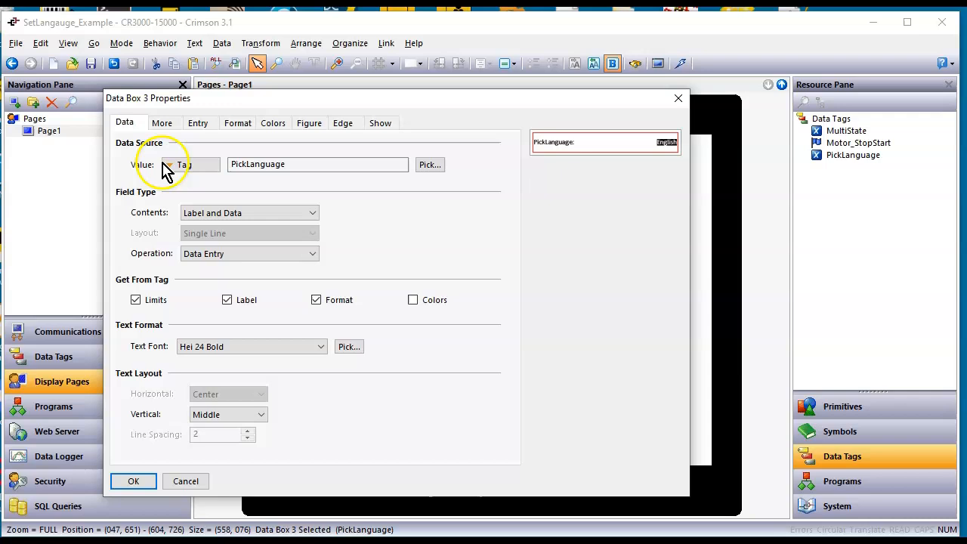
pyautogui.click(260, 173)
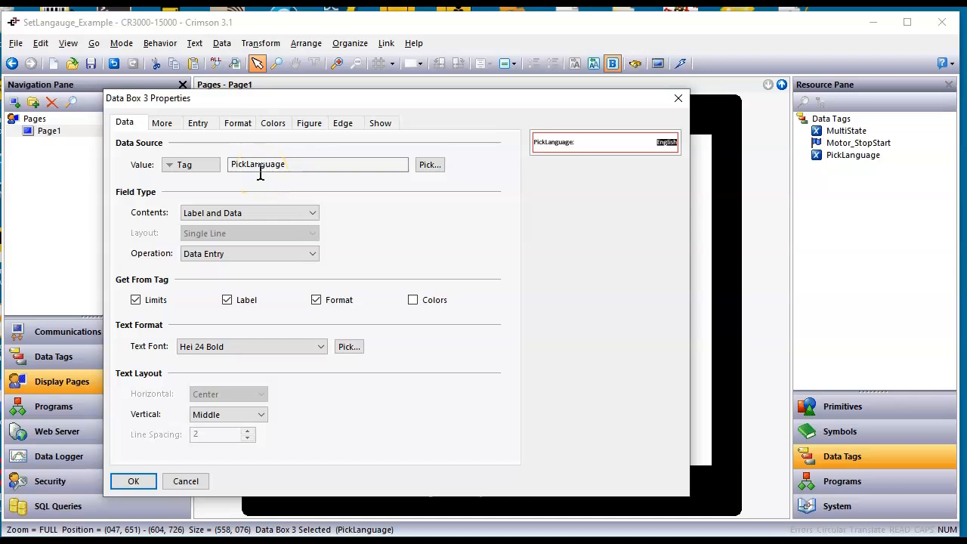
pyautogui.click(137, 479)
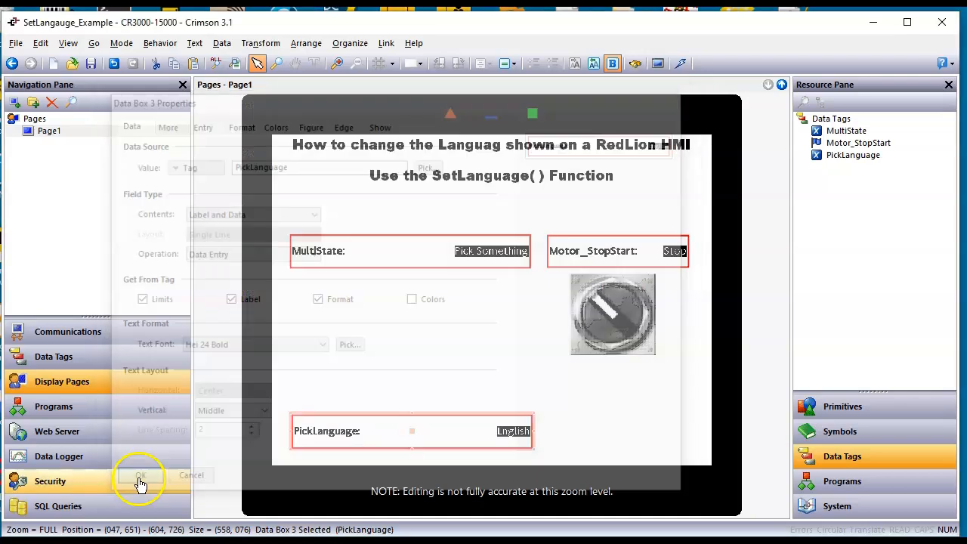
# Find the SetLanguage function among the system's UI functions and read its help information
pyautogui.click(840, 512)
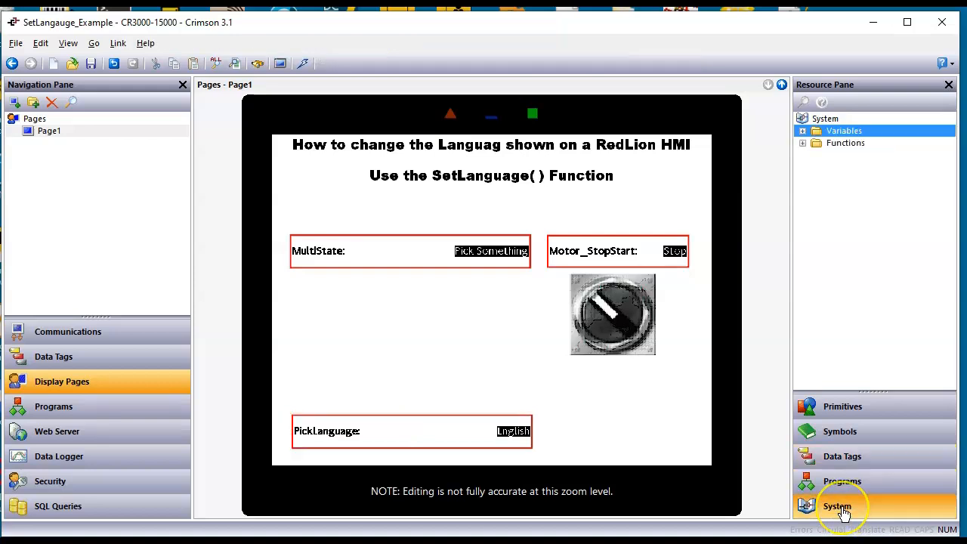
pyautogui.click(802, 144)
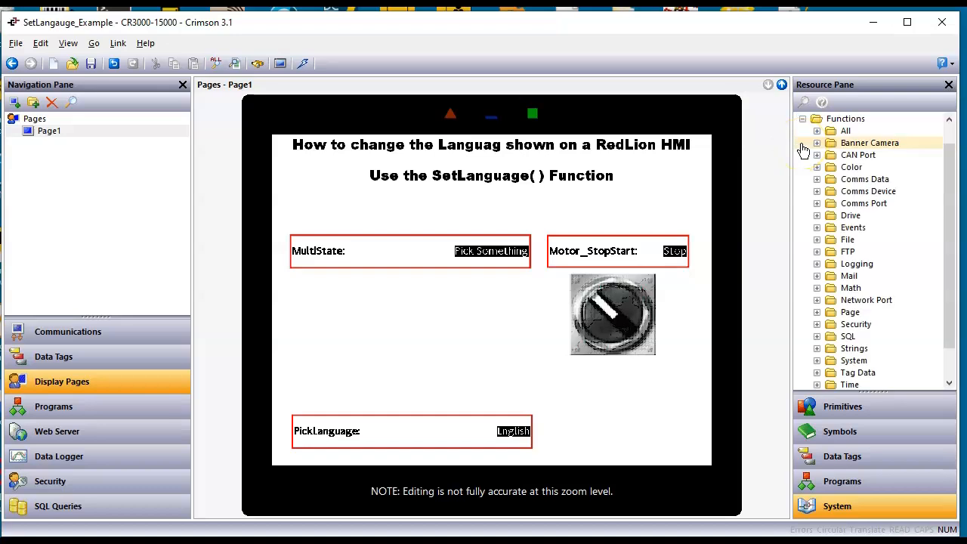
pyautogui.scroll(-1, 813, 272)
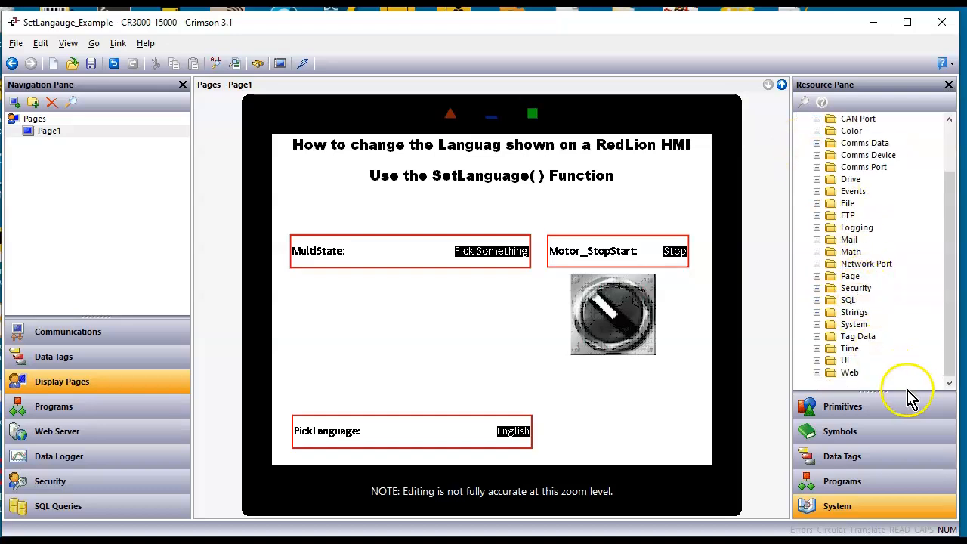
pyautogui.click(817, 362)
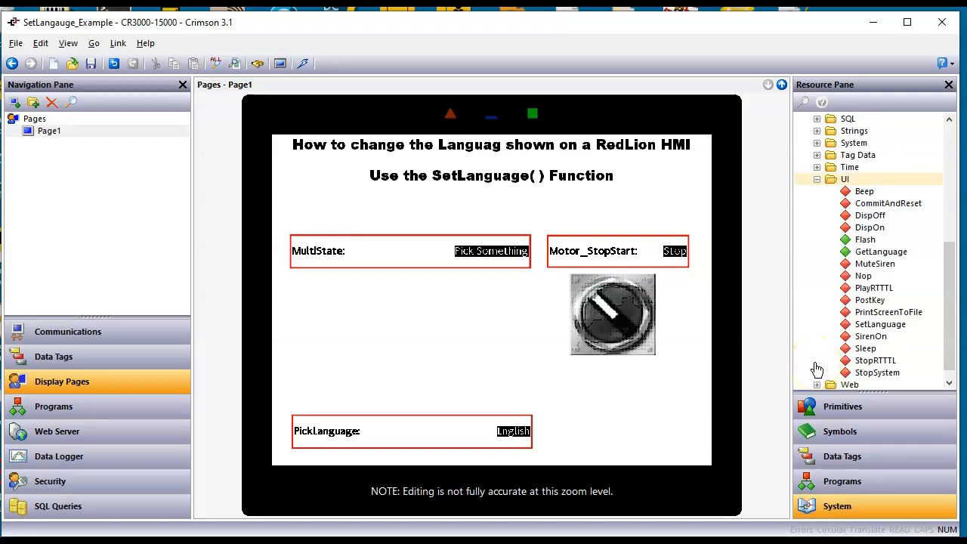
pyautogui.click(845, 183)
pyautogui.click(906, 327)
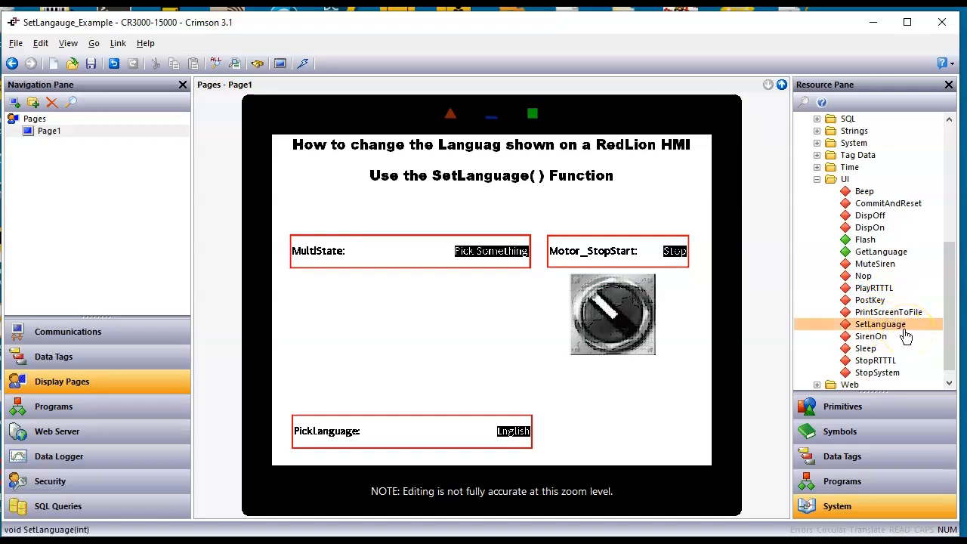
pyautogui.rightClick(901, 333)
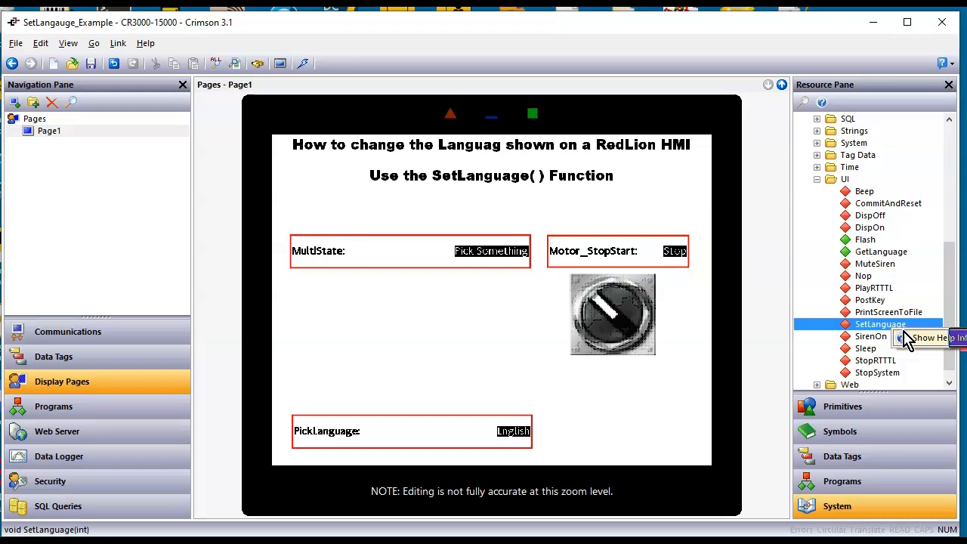
pyautogui.click(914, 342)
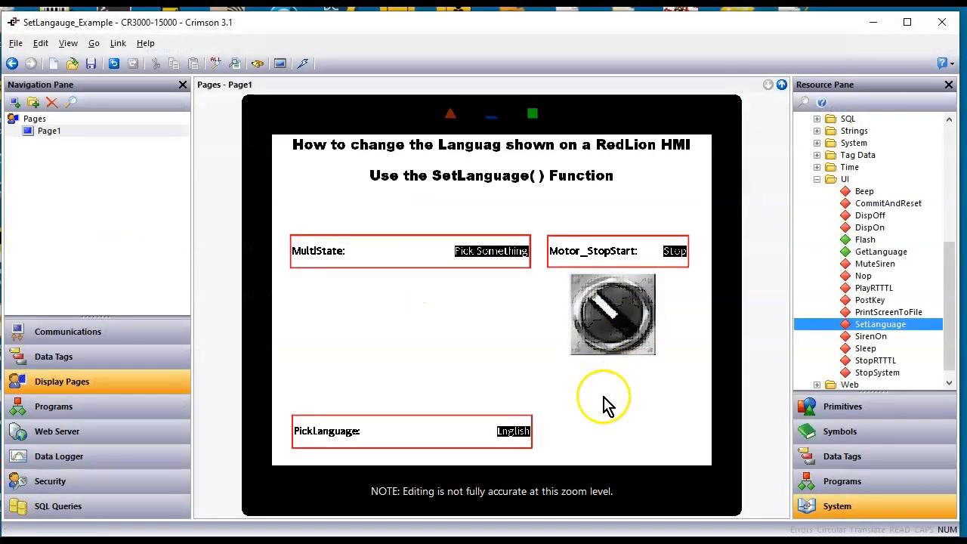
# Assign the SetLanguage system function to the On Entry Complete action of the PickLanguage data box
pyautogui.click(409, 432)
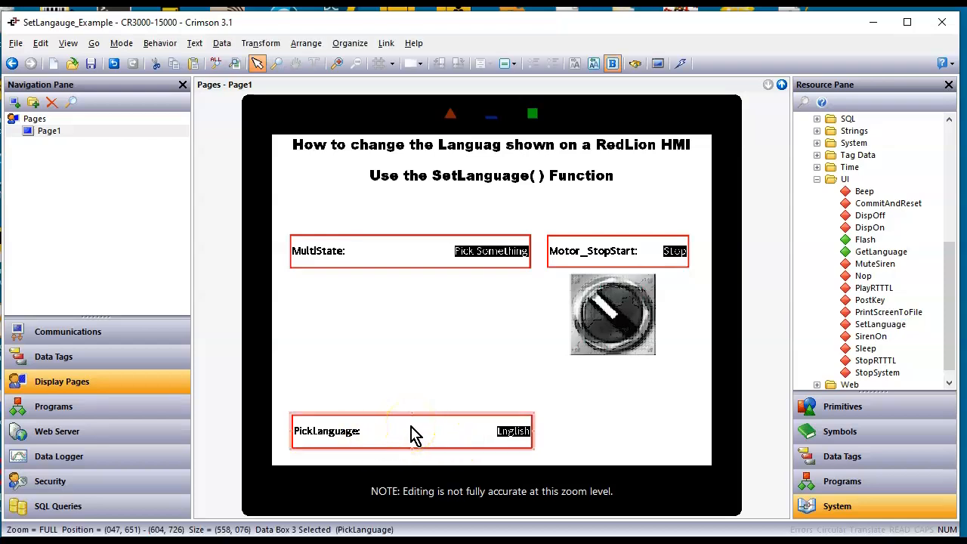
pyautogui.doubleClick(414, 434)
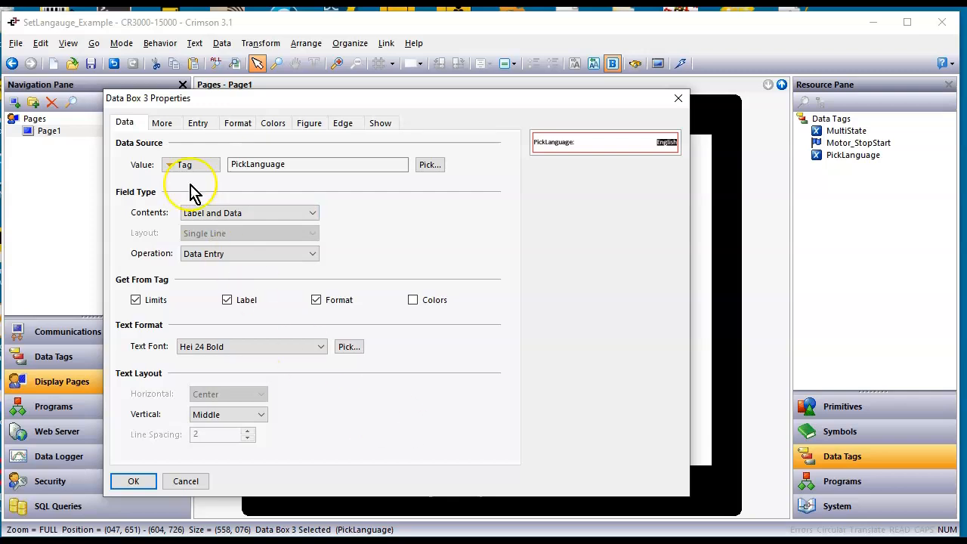
pyautogui.click(196, 126)
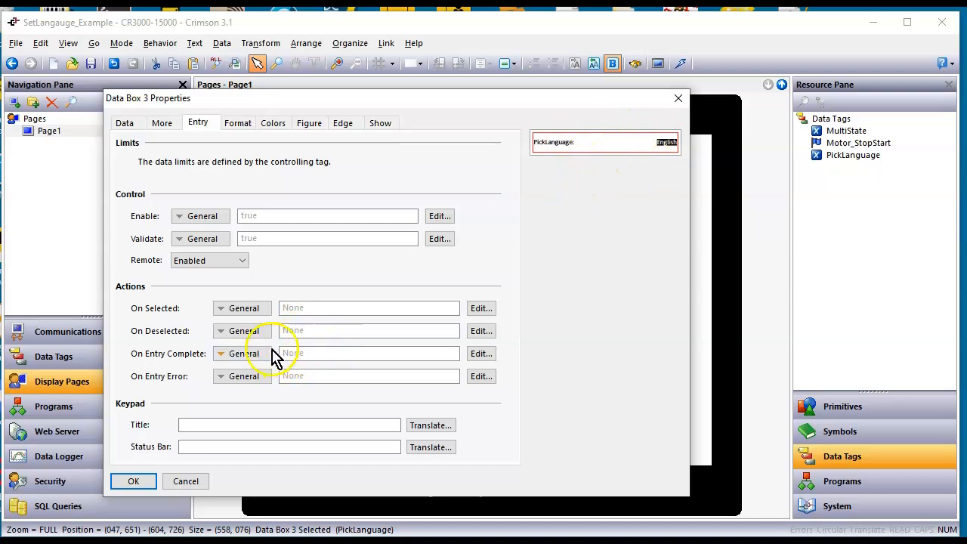
pyautogui.click(836, 517)
pyautogui.moveTo(874, 333); pyautogui.dragTo(360, 353)
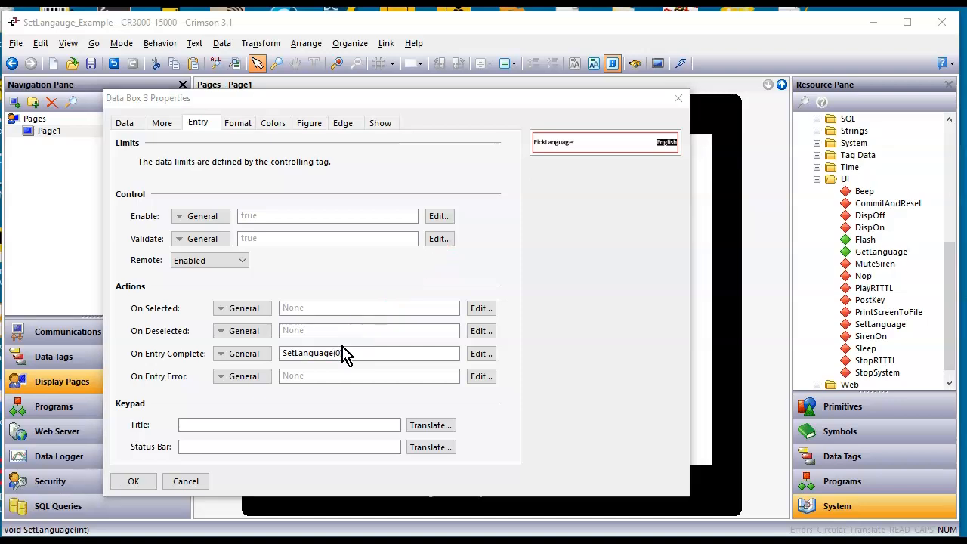
pyautogui.click(482, 354)
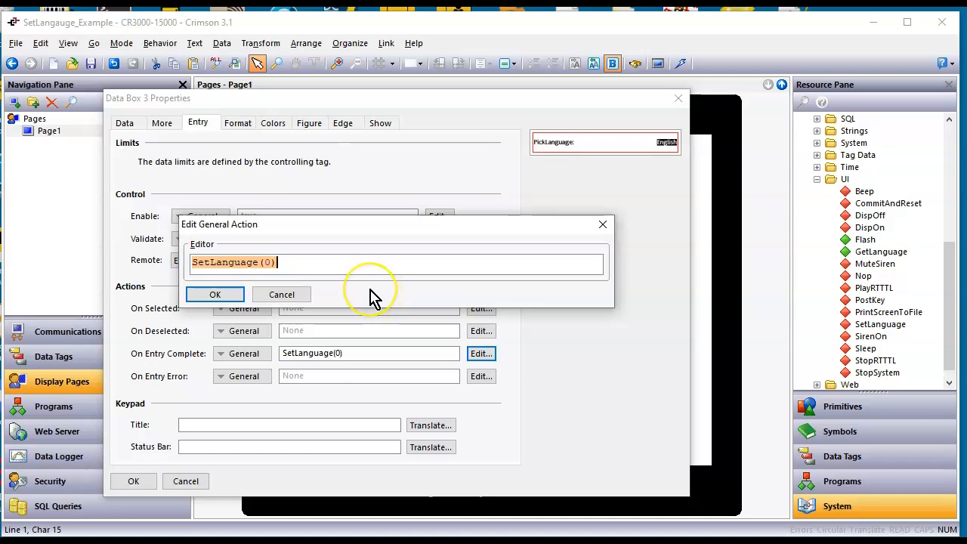
pyautogui.click(283, 297)
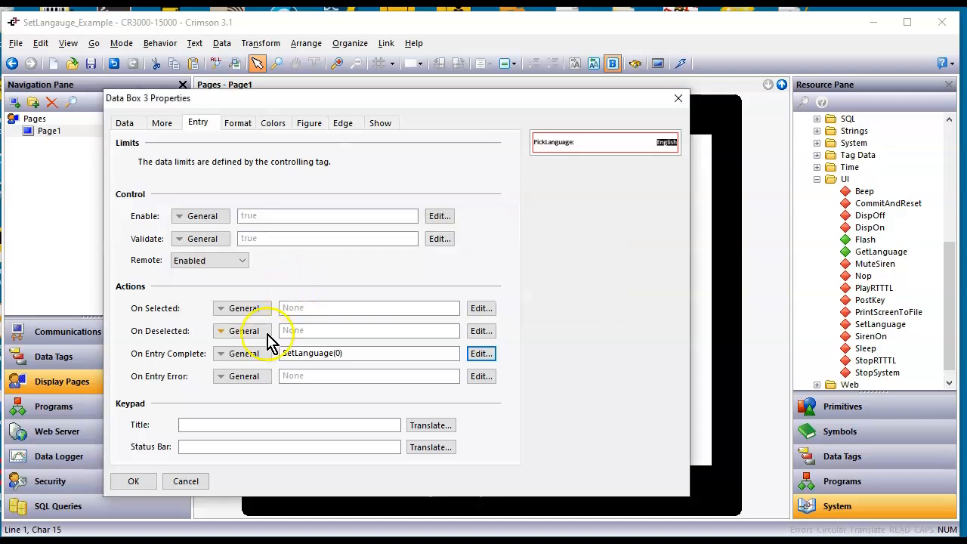
# Change the On Entry Complete action to Complex and replace the function's argument with the PickLanguage tag, giving SetLanguage(PickLanguage);
pyautogui.click(257, 359)
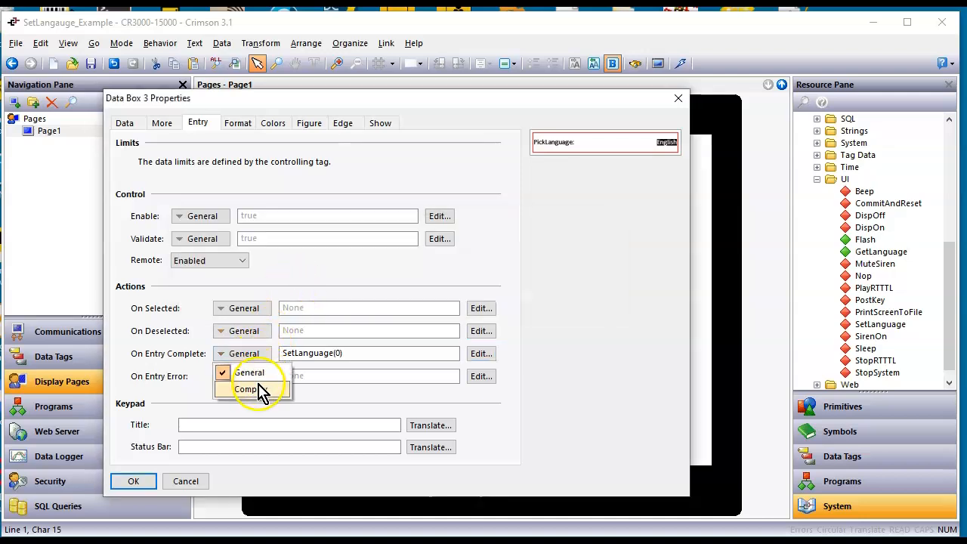
pyautogui.click(249, 389)
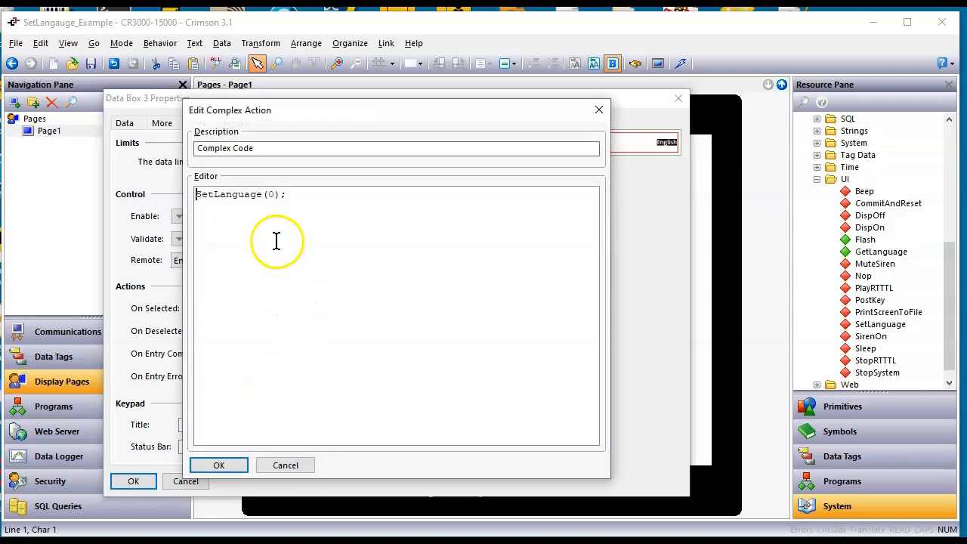
pyautogui.click(276, 194)
pyautogui.click(831, 466)
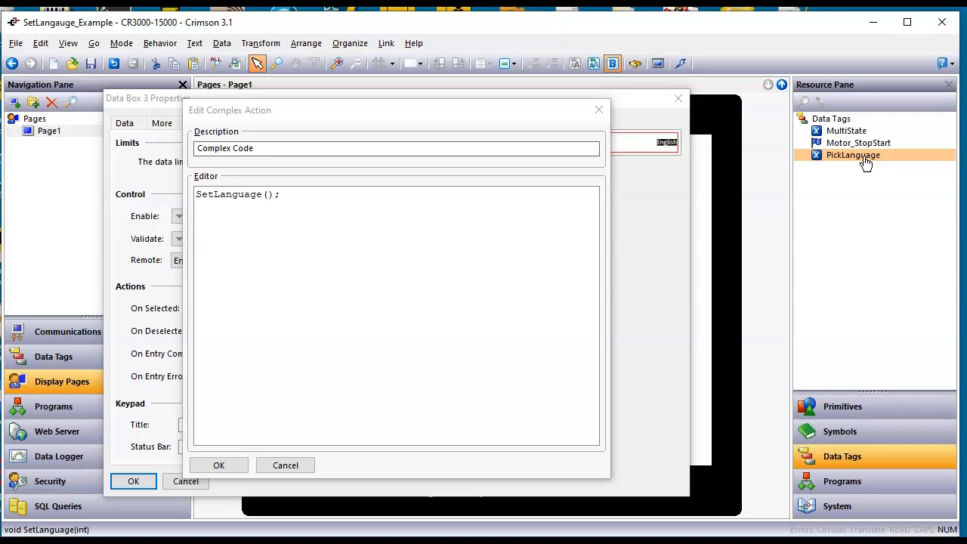
pyautogui.moveTo(866, 164); pyautogui.dragTo(236, 196)
pyautogui.moveTo(258, 195)
pyautogui.mouseDown()
pyautogui.moveTo(278, 206)
pyautogui.moveTo(274, 198)
pyautogui.mouseUp()
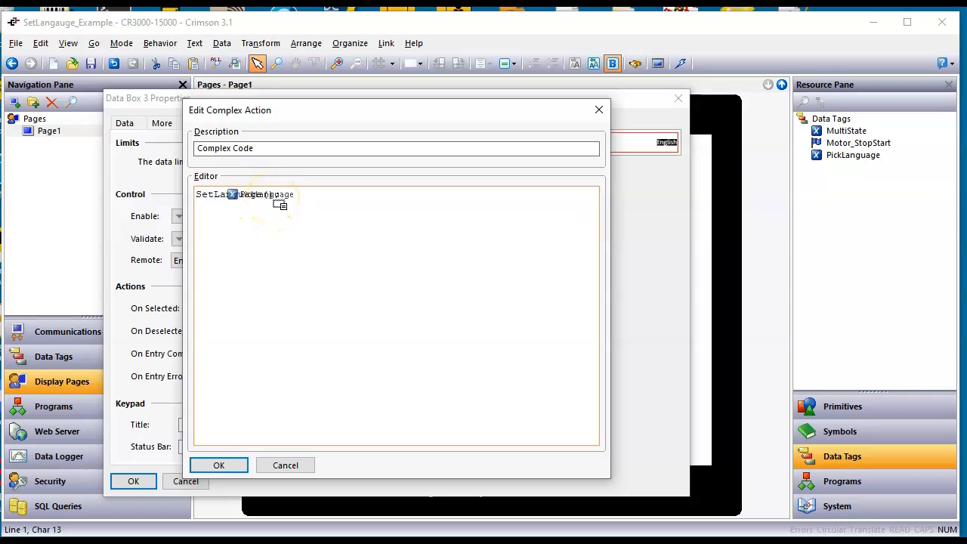
pyautogui.moveTo(280, 204); pyautogui.dragTo(280, 204)
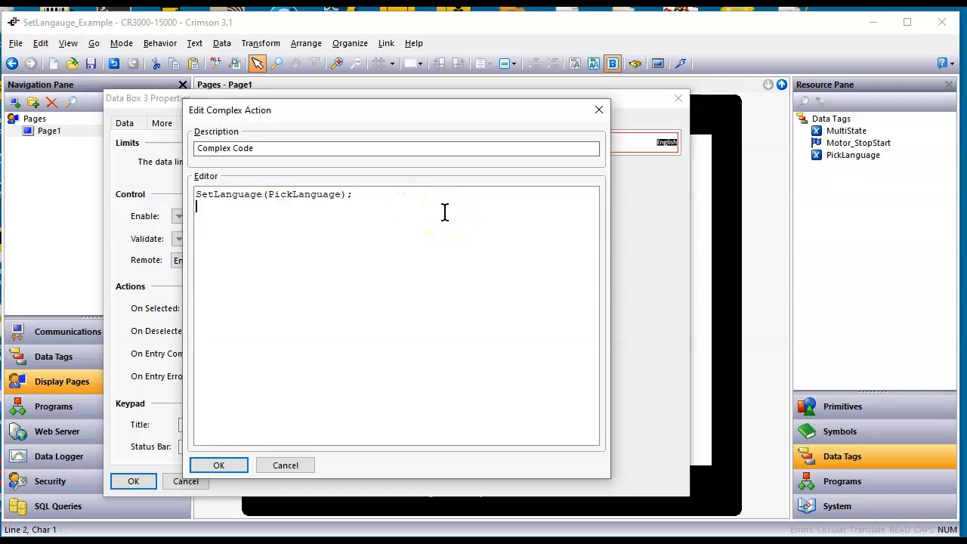
# Describe the complex action as "Change Lango base on PickLanguage Tag" and accept the action and data box properties
pyautogui.click(266, 149)
pyautogui.moveTo(266, 149); pyautogui.dragTo(96, 151)
pyautogui.write('C')
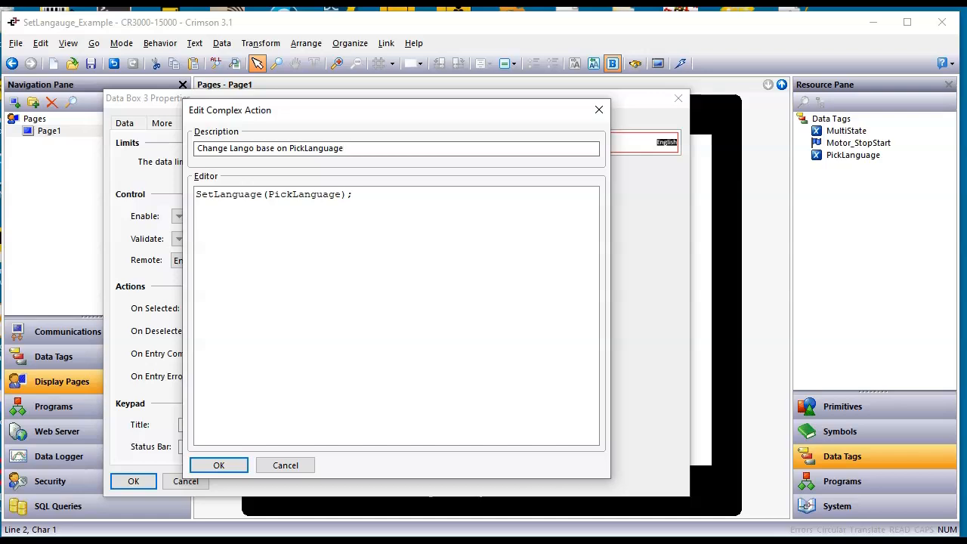
pyautogui.press('Return')
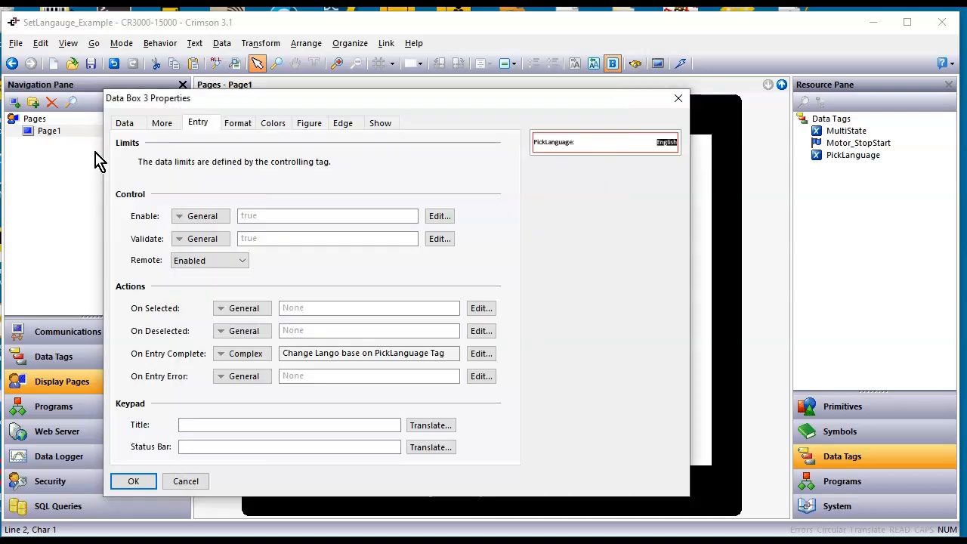
pyautogui.click(253, 378)
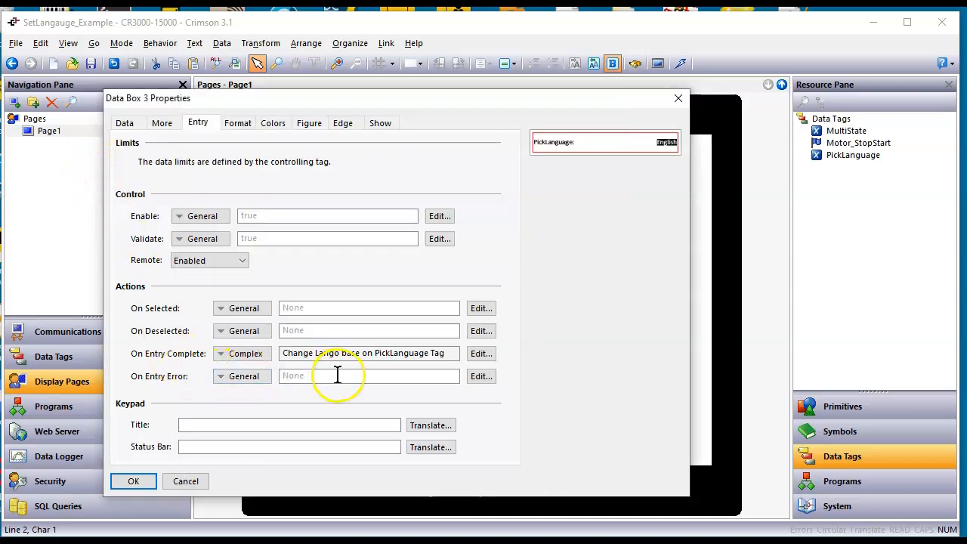
pyautogui.click(133, 481)
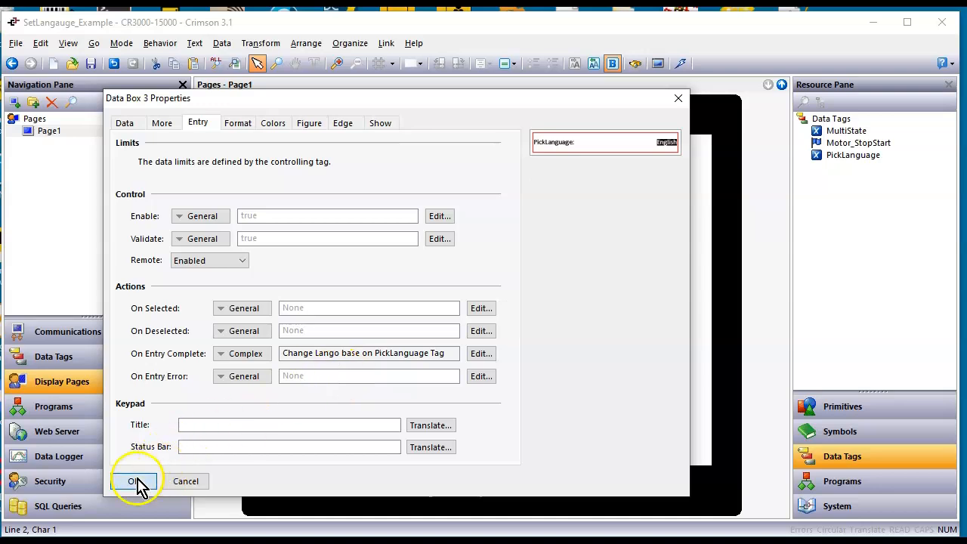
# Download the updated database to the HMI and switch to its remote page view in the Chrome browser
pyautogui.click(526, 351)
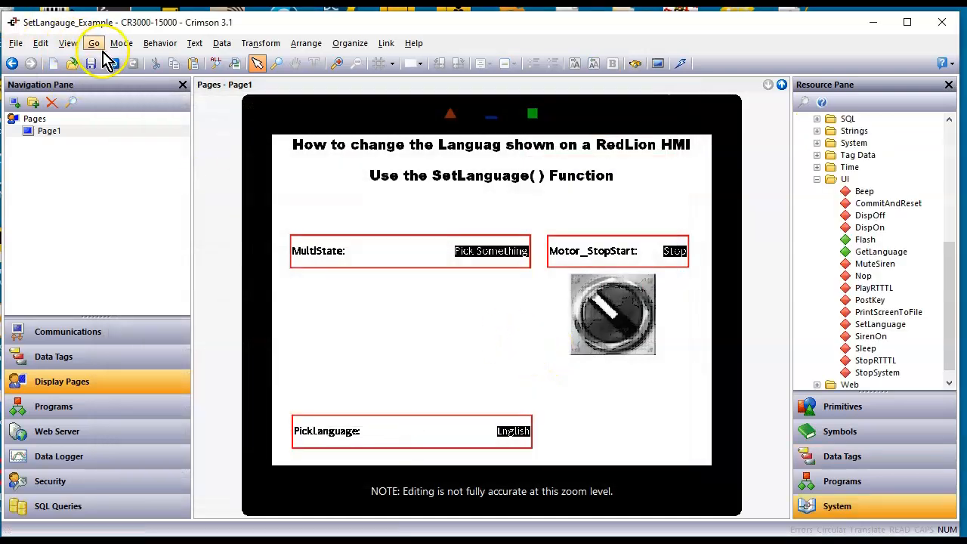
pyautogui.click(681, 64)
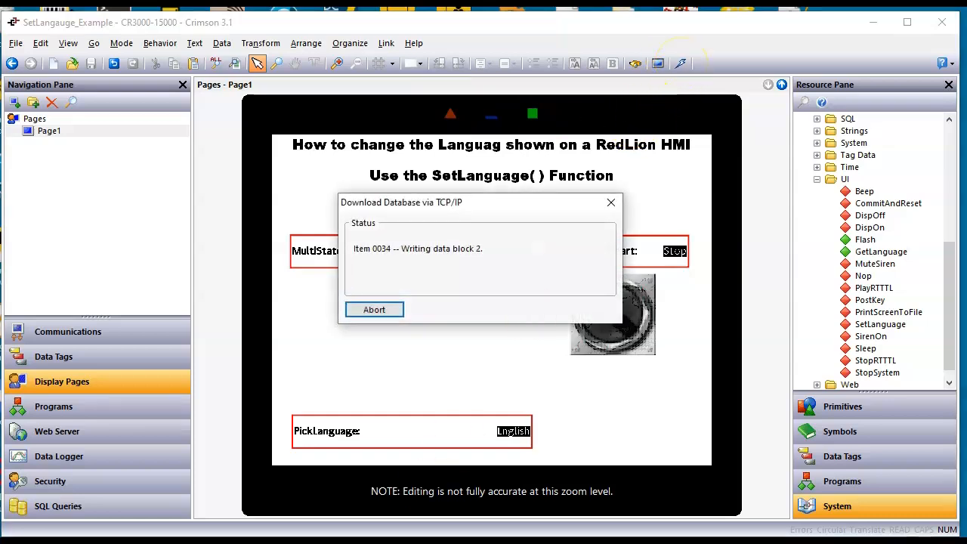
pyautogui.click(451, 541)
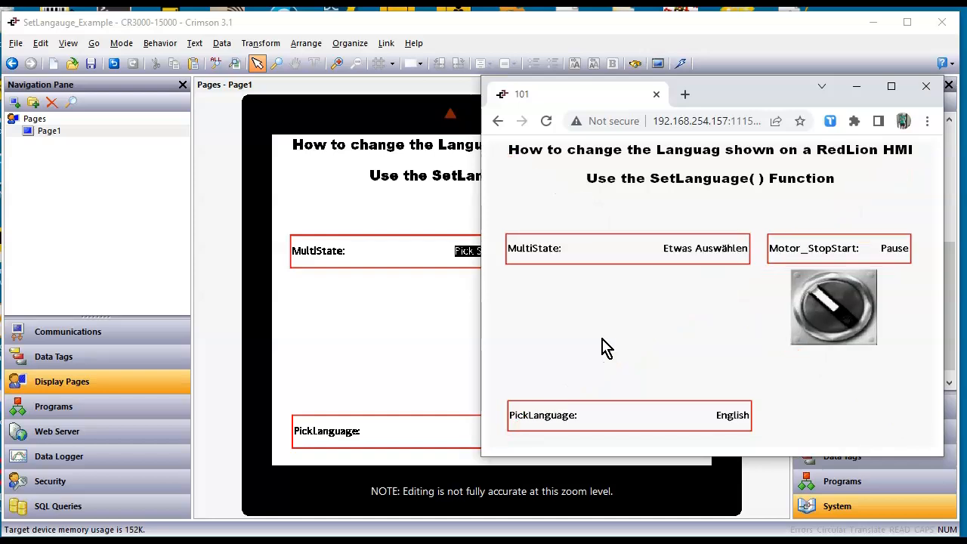
# Set MultiState to "das ist nummer zwei" on the HMI's web page
pyautogui.click(720, 248)
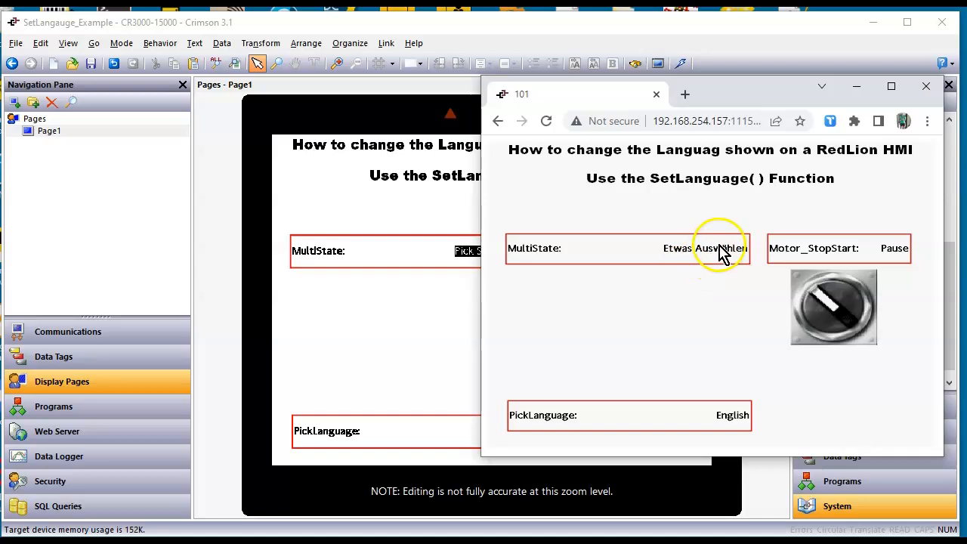
pyautogui.click(658, 271)
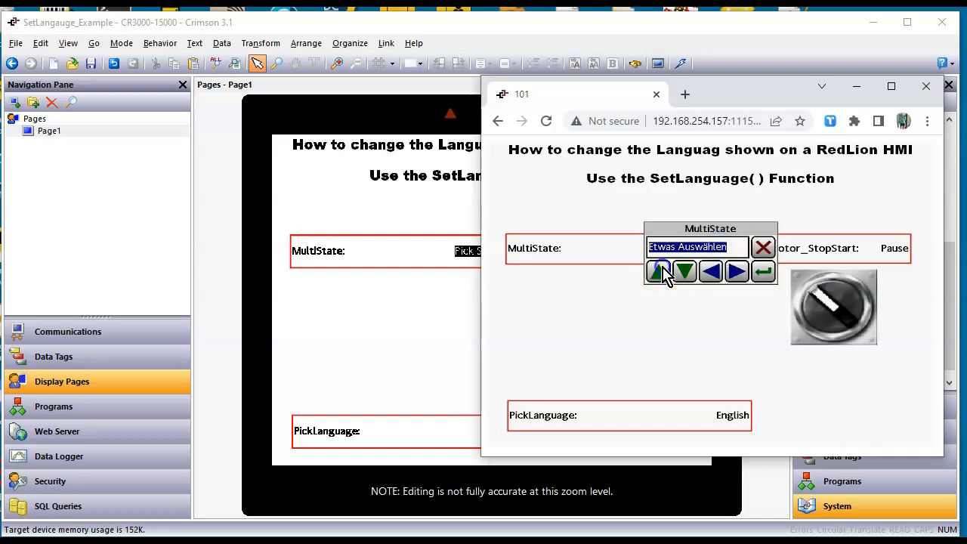
pyautogui.click(658, 270)
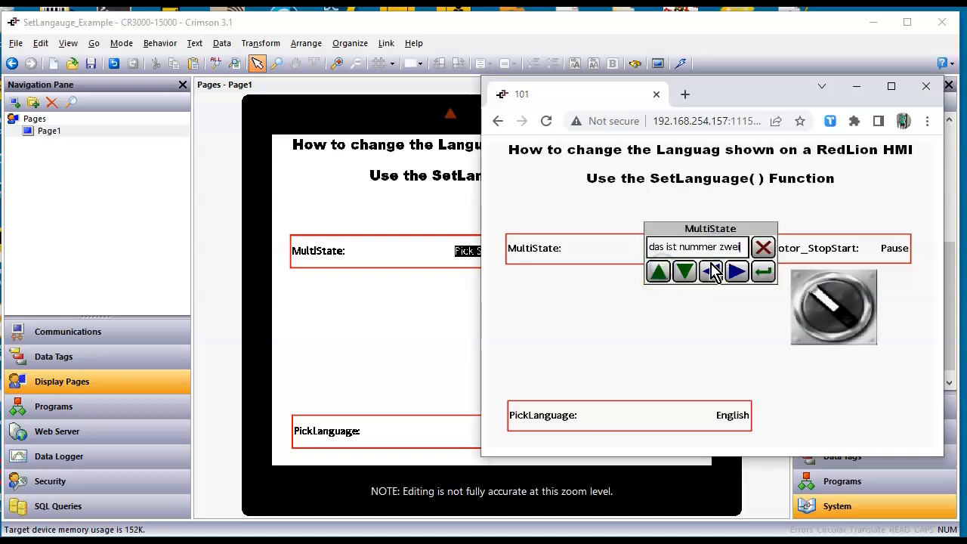
pyautogui.click(763, 271)
# Set PickLanguage to French on the HMI's web page to test the language change
pyautogui.click(725, 423)
pyautogui.click(684, 272)
pyautogui.click(665, 269)
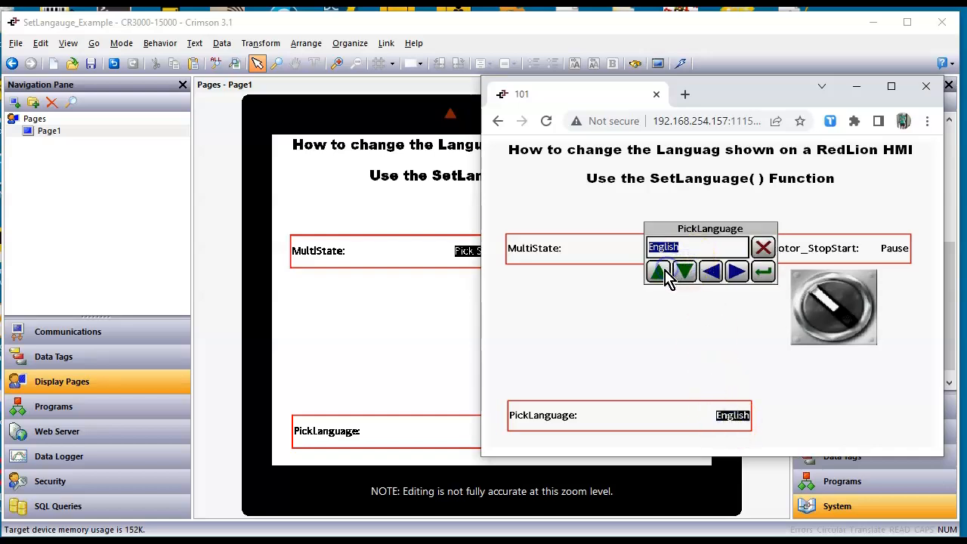
pyautogui.click(758, 270)
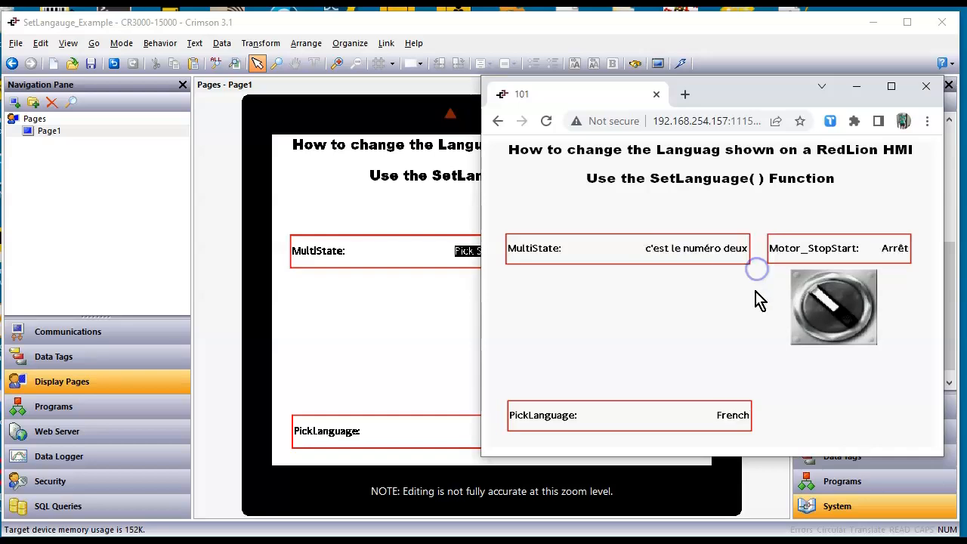
# Switch the HMI's displayed language to English through the PickLanguage data box
pyautogui.click(731, 417)
pyautogui.click(658, 270)
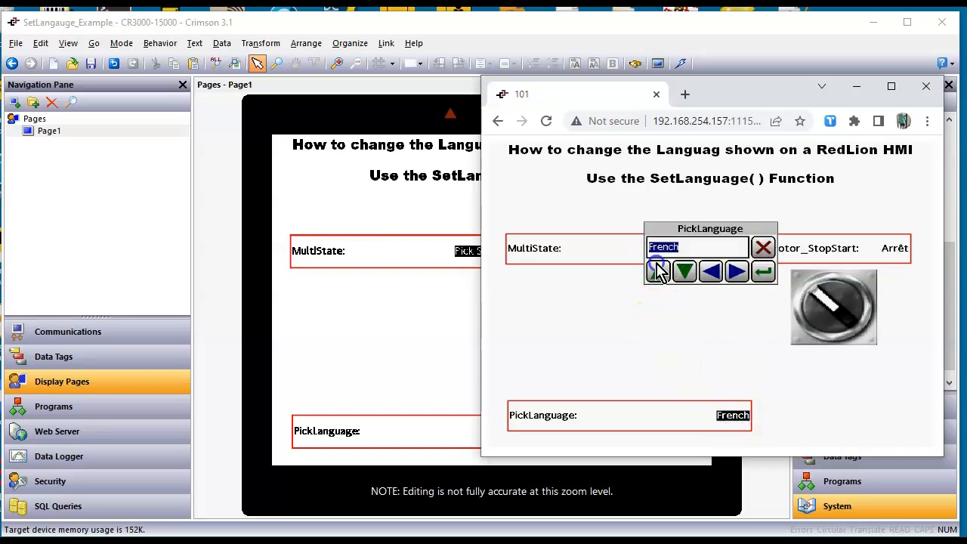
pyautogui.click(683, 275)
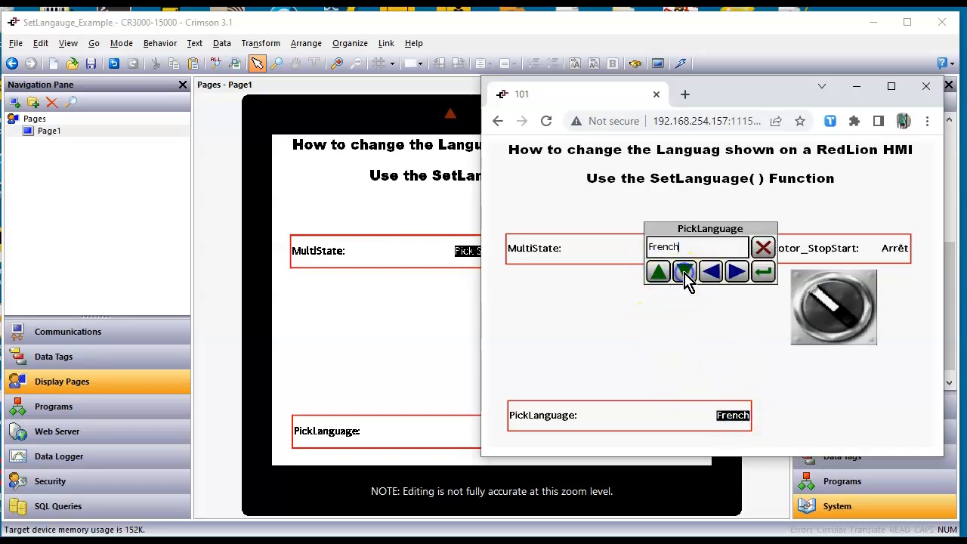
pyautogui.click(762, 271)
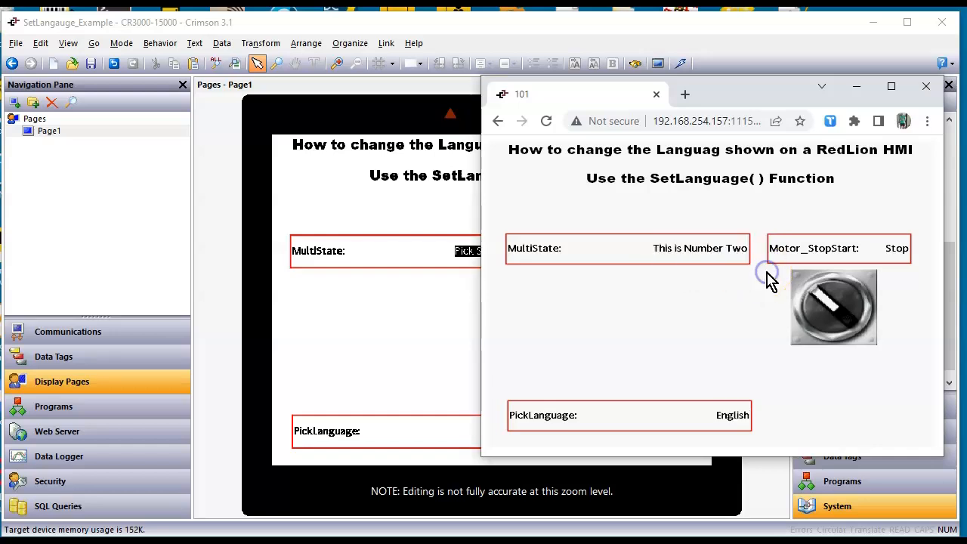
# Set MultiState to "This is Number Three" and operate the Motor_StopStart toggle switch twice
pyautogui.click(714, 253)
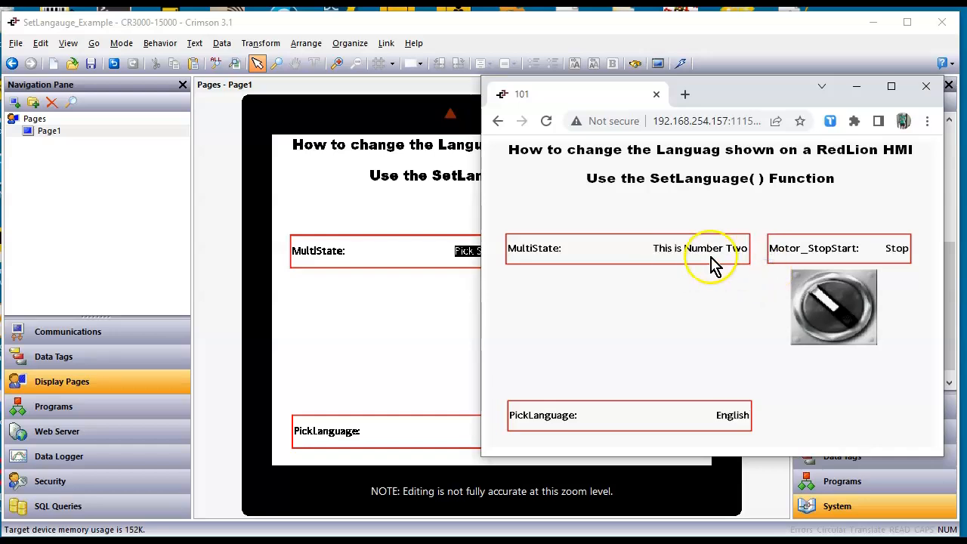
pyautogui.click(725, 257)
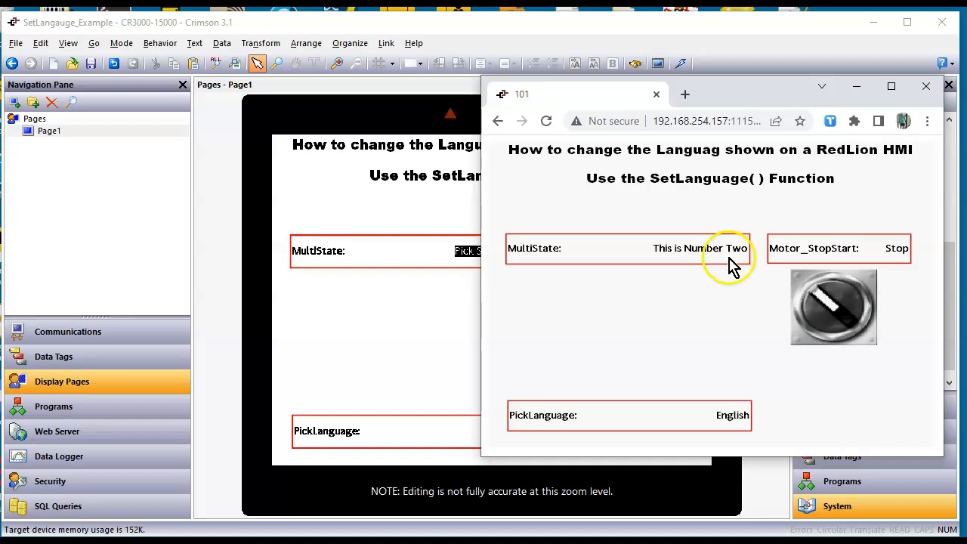
pyautogui.click(684, 272)
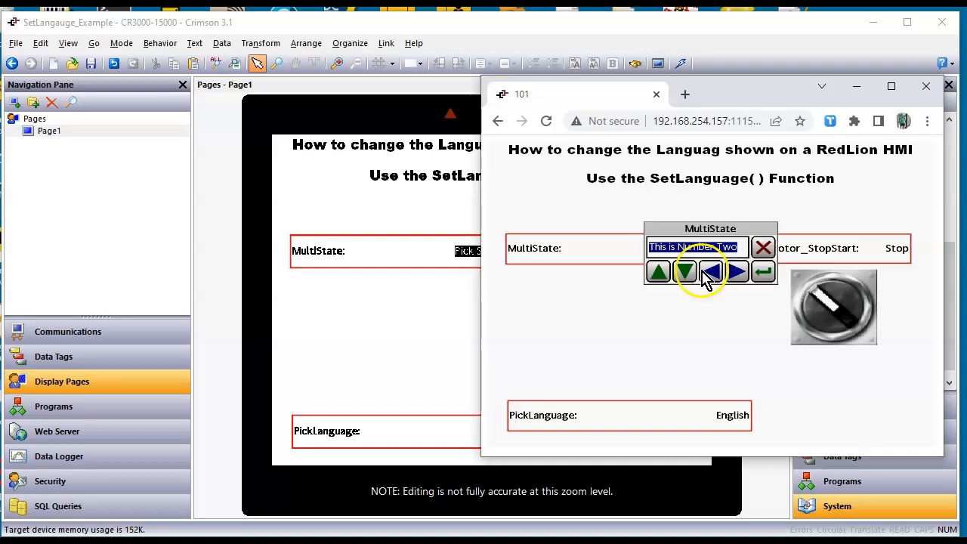
pyautogui.click(661, 274)
pyautogui.click(662, 275)
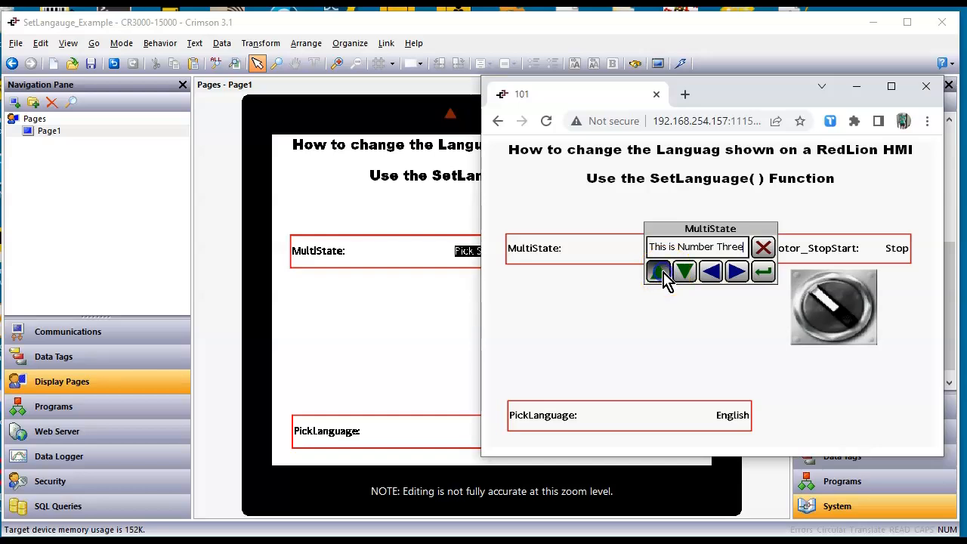
pyautogui.click(762, 273)
pyautogui.click(837, 297)
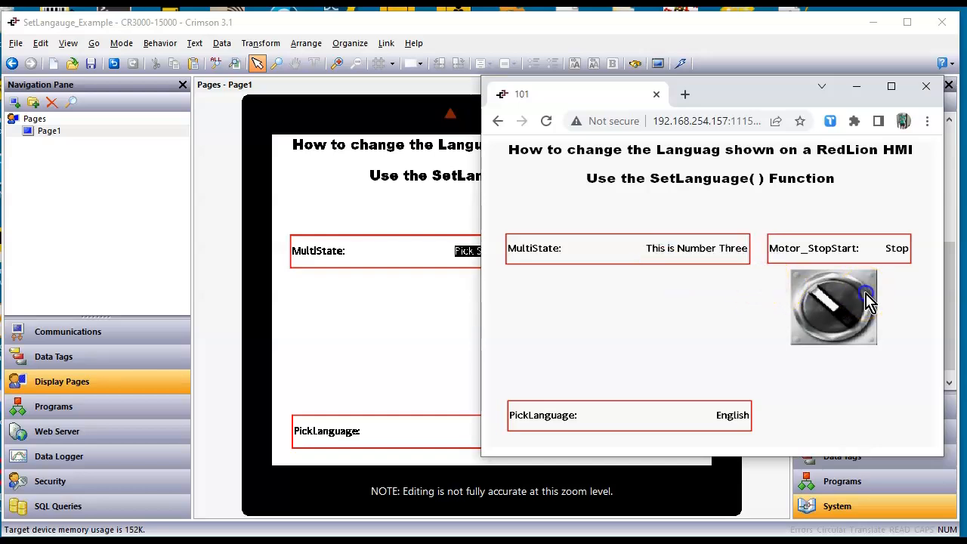
pyautogui.click(816, 306)
# Switch the HMI's displayed language to French through the PickLanguage data box
pyautogui.click(739, 416)
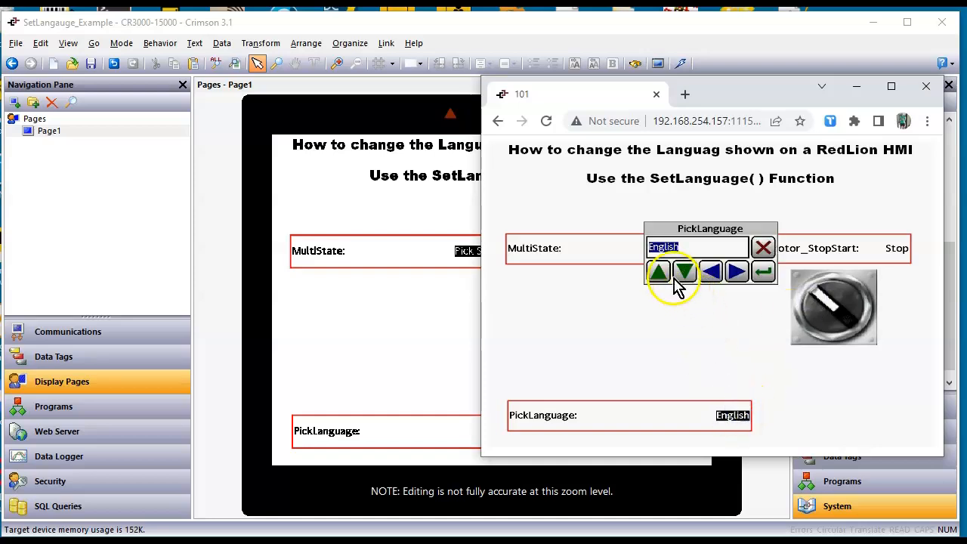
pyautogui.click(658, 273)
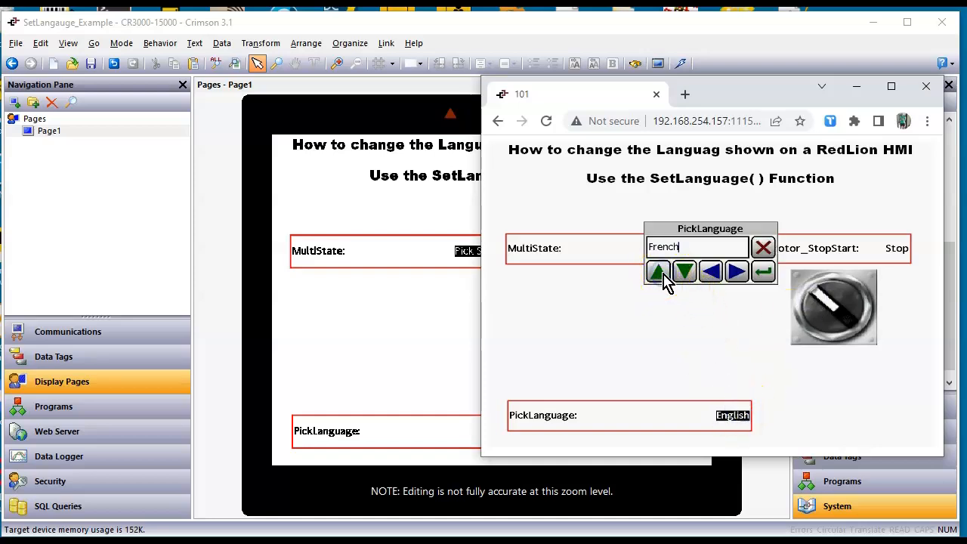
pyautogui.click(764, 272)
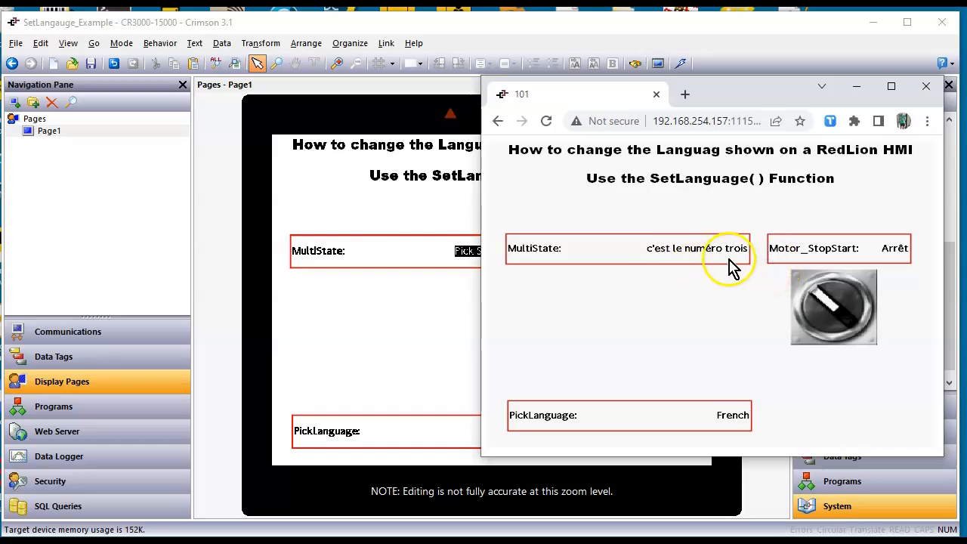
# Operate the Motor_StopStart toggle switch once and set MultiState to "c'est le numéro un"
pyautogui.click(793, 291)
pyautogui.click(728, 262)
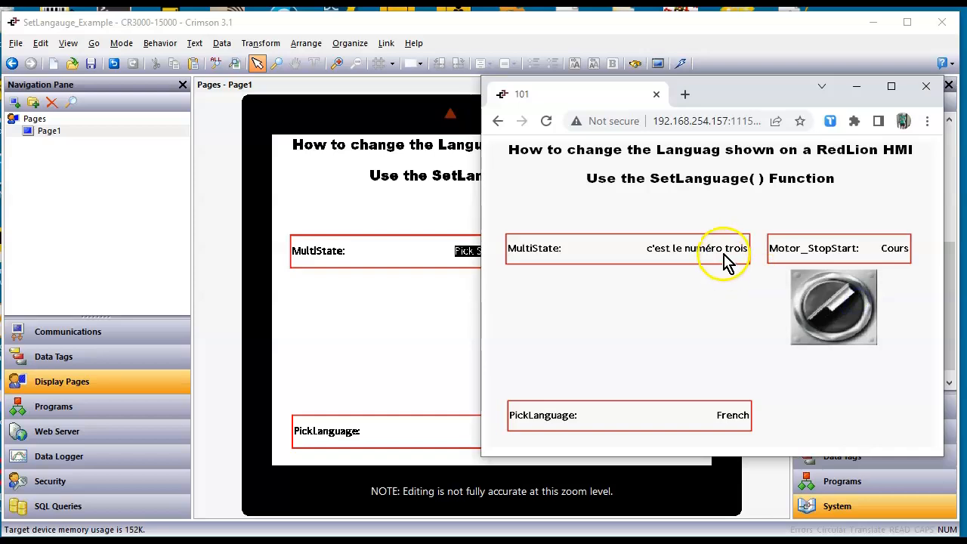
pyautogui.click(659, 274)
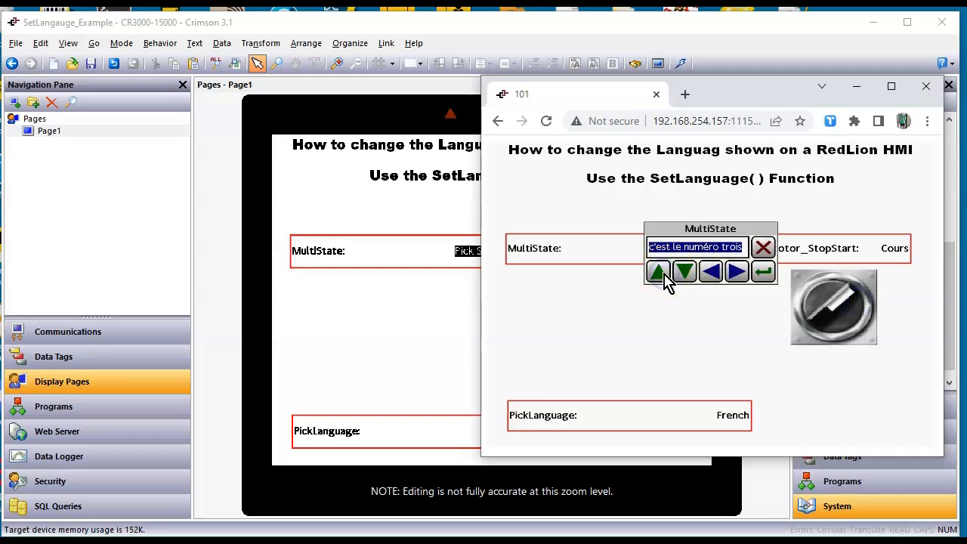
pyautogui.click(682, 277)
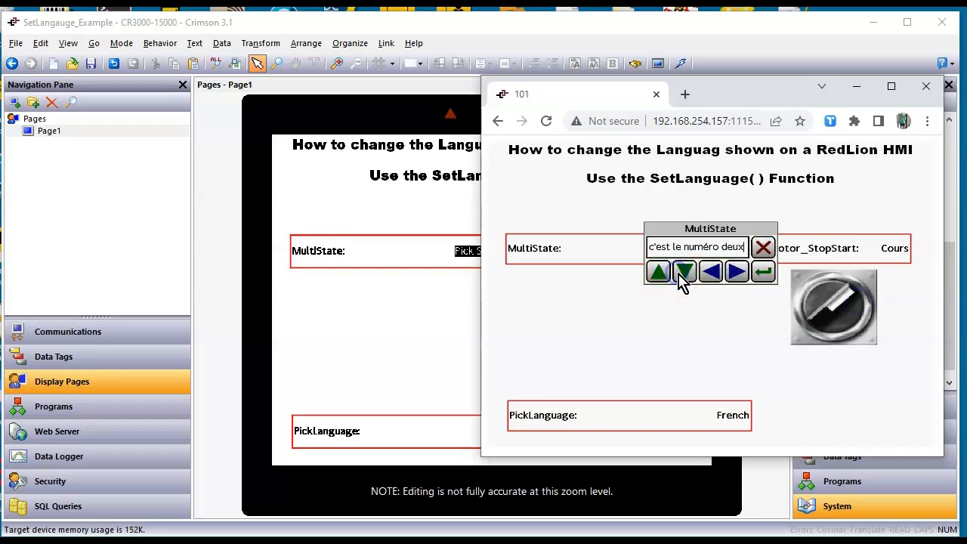
pyautogui.click(763, 273)
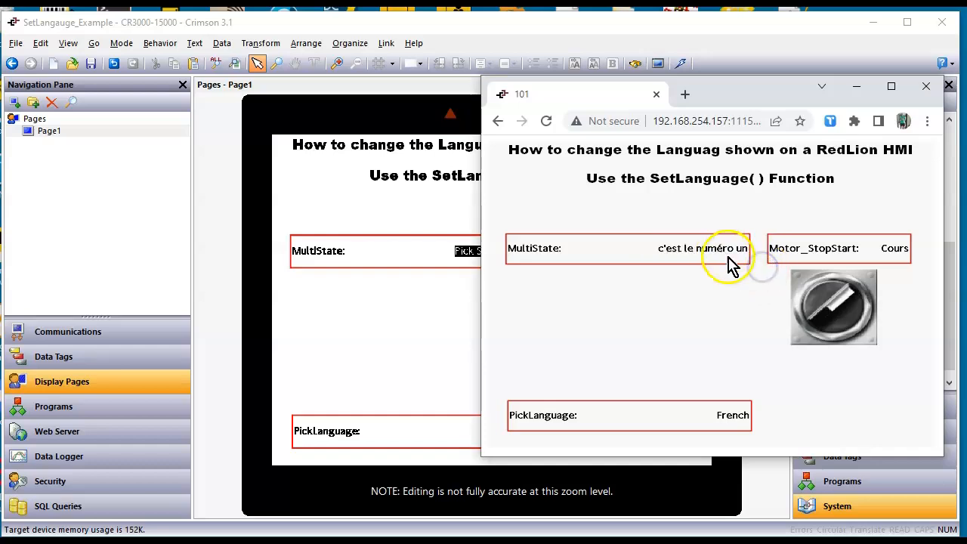
# Switch the HMI's displayed language to German through the PickLanguage data box
pyautogui.click(744, 418)
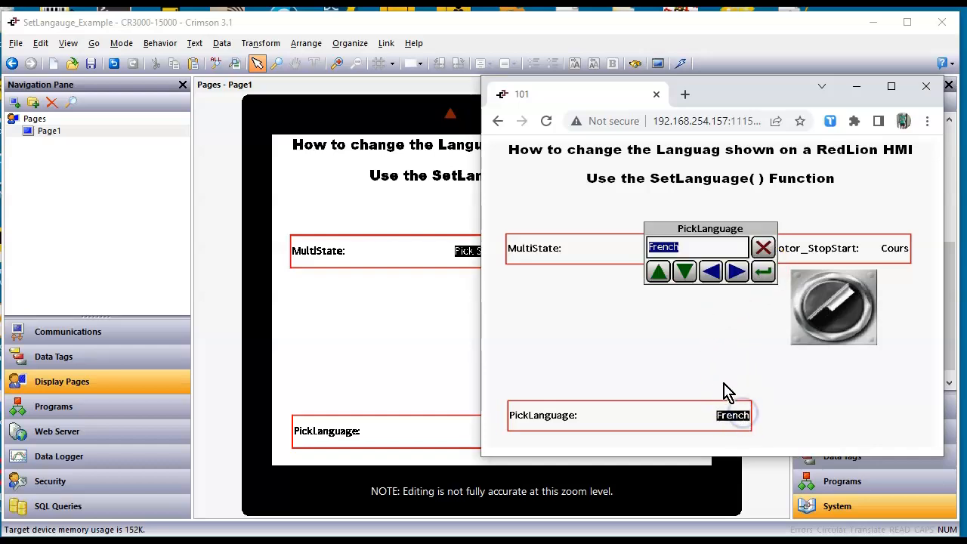
pyautogui.click(658, 274)
pyautogui.click(758, 273)
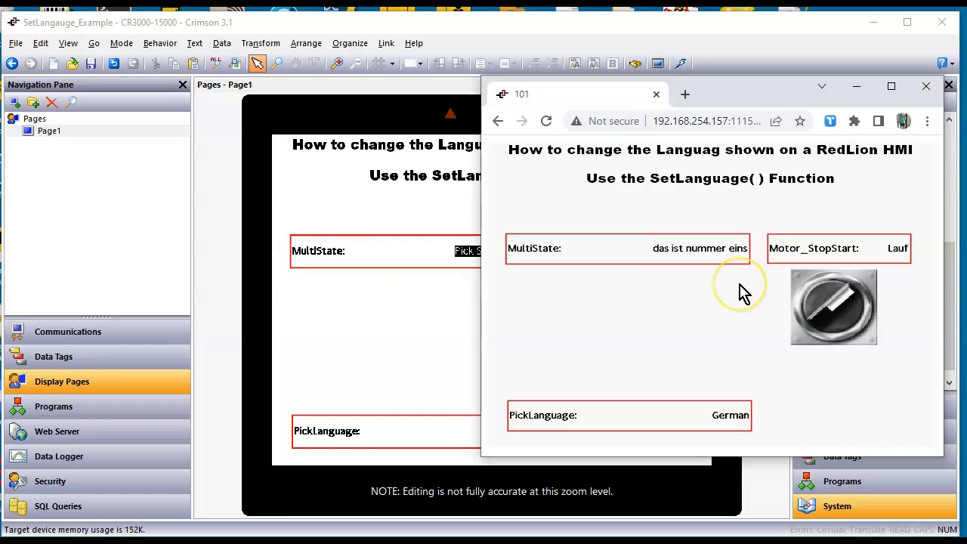
# Switch the HMI's displayed language to Spanish through the PickLanguage data box
pyautogui.click(729, 416)
pyautogui.click(660, 274)
pyautogui.click(763, 272)
# Set MultiState to "este es el número tres" and operate the Motor_StopStart toggle switch twice
pyautogui.click(684, 253)
pyautogui.click(659, 272)
pyautogui.click(658, 272)
pyautogui.click(771, 278)
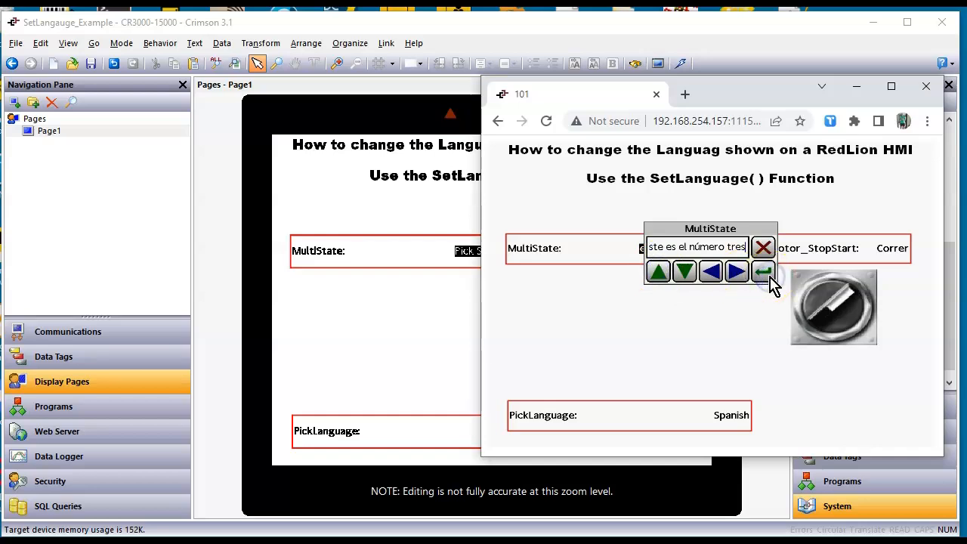
pyautogui.click(854, 254)
pyautogui.click(850, 296)
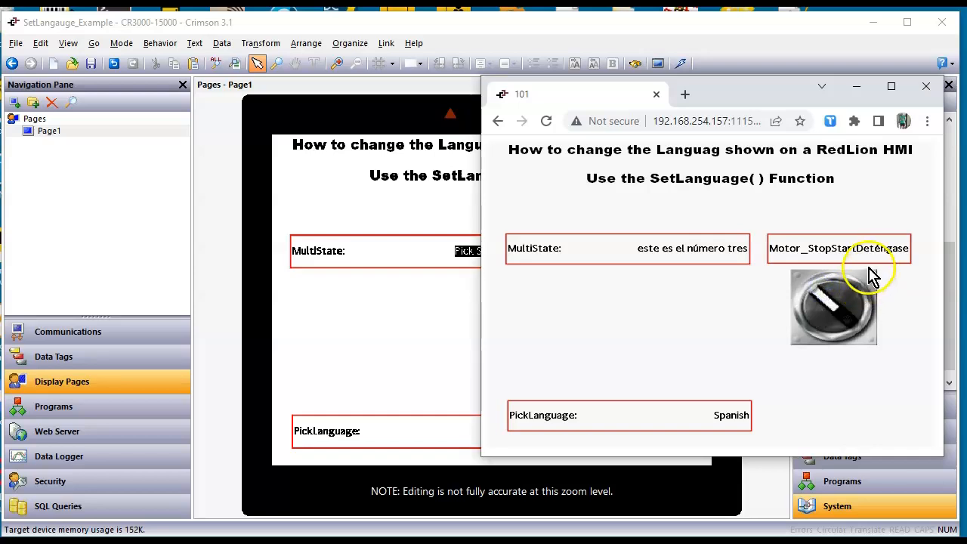
pyautogui.click(856, 299)
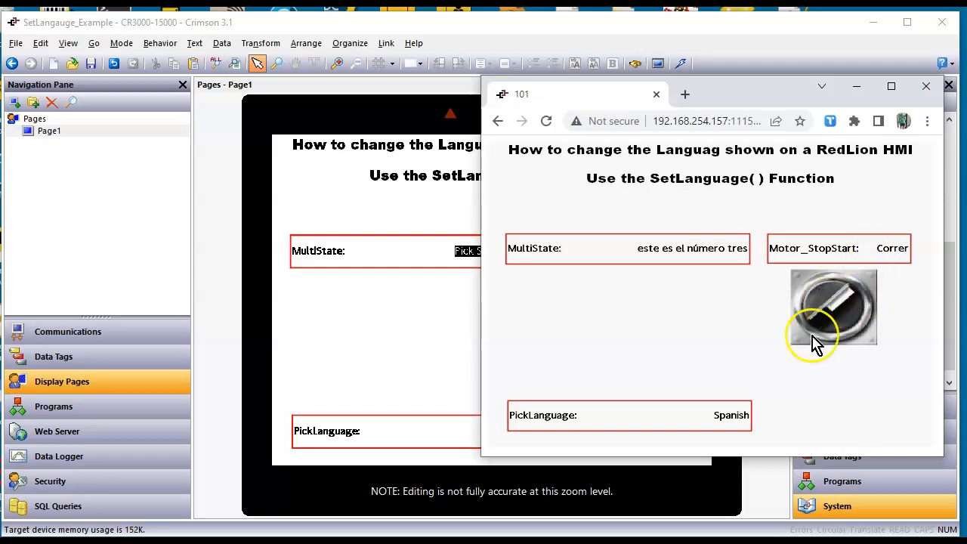
# Switch the HMI's displayed language to Korean through the PickLanguage data box
pyautogui.click(751, 414)
pyautogui.click(726, 423)
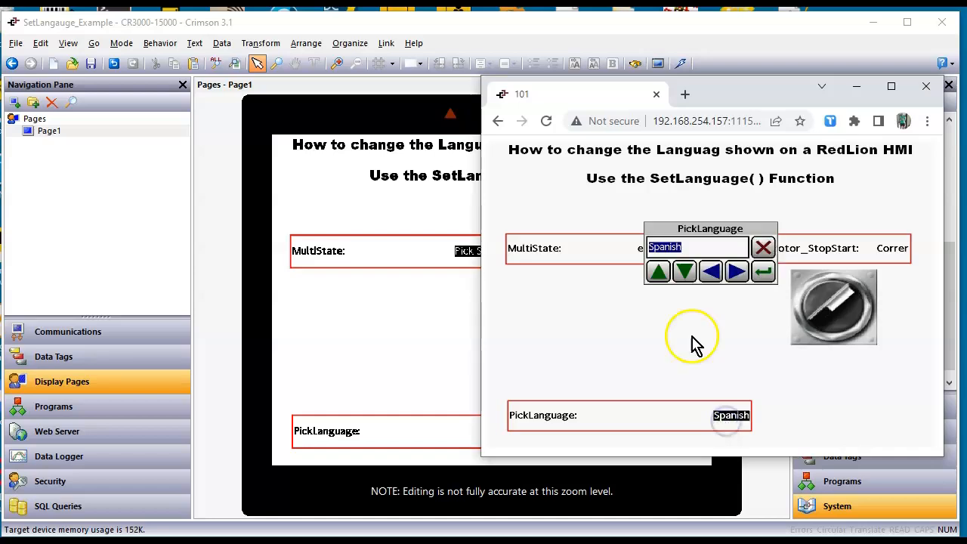
pyautogui.click(659, 274)
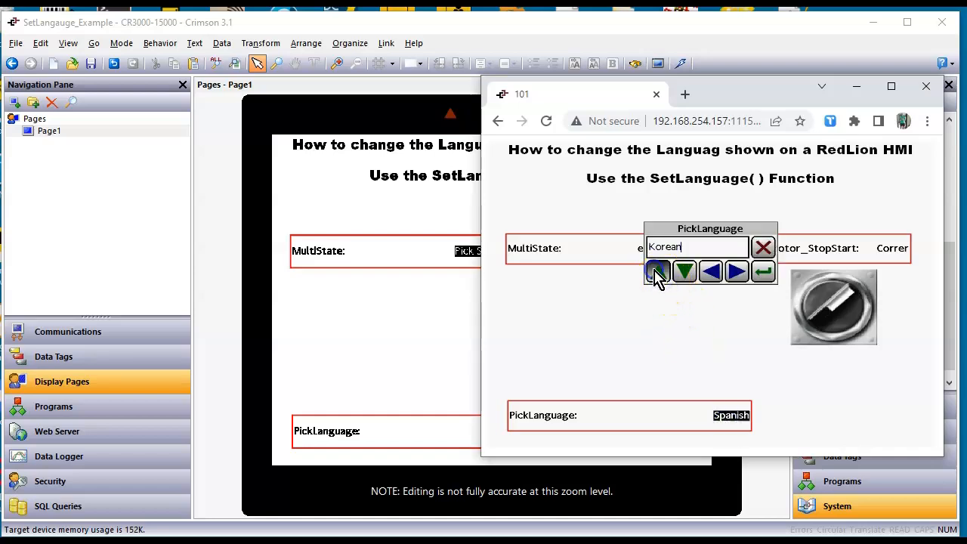
pyautogui.click(764, 273)
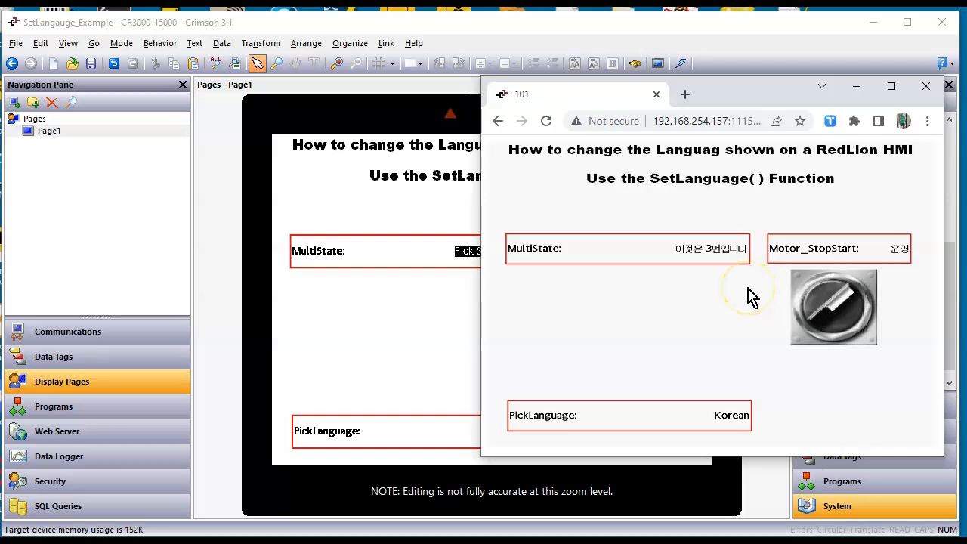
# Set MultiState to "이것은 넘버원입니다" and operate the Motor_StopStart toggle switch twice
pyautogui.click(714, 250)
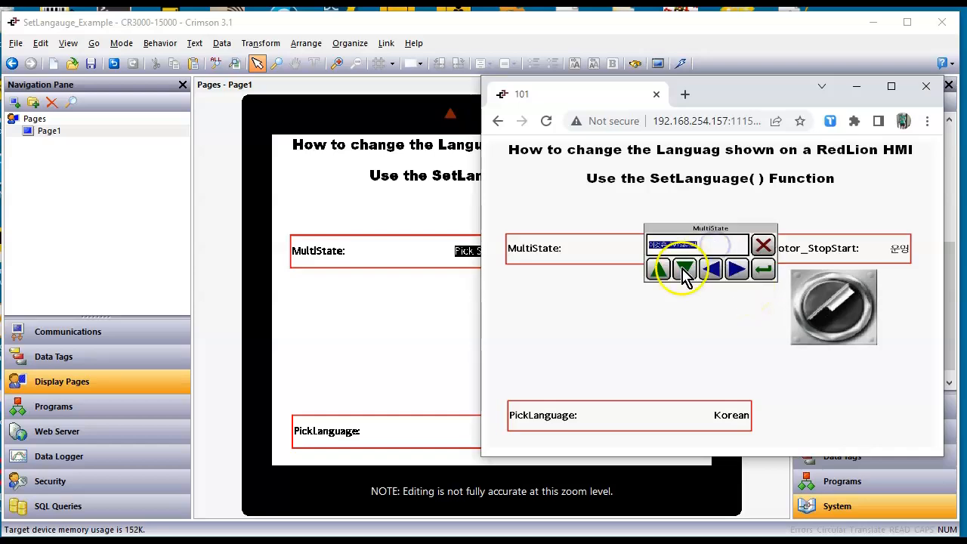
pyautogui.click(684, 270)
pyautogui.click(755, 278)
pyautogui.click(812, 293)
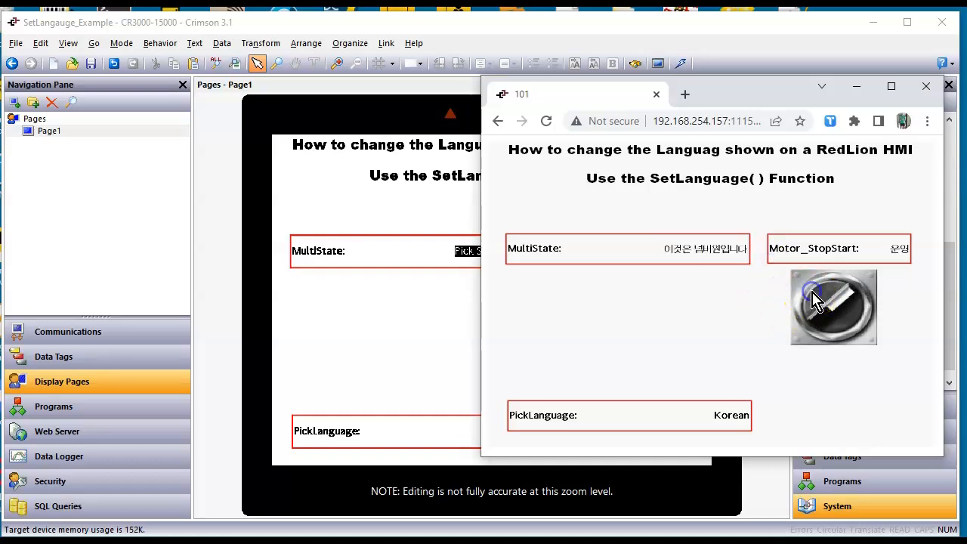
pyautogui.click(866, 306)
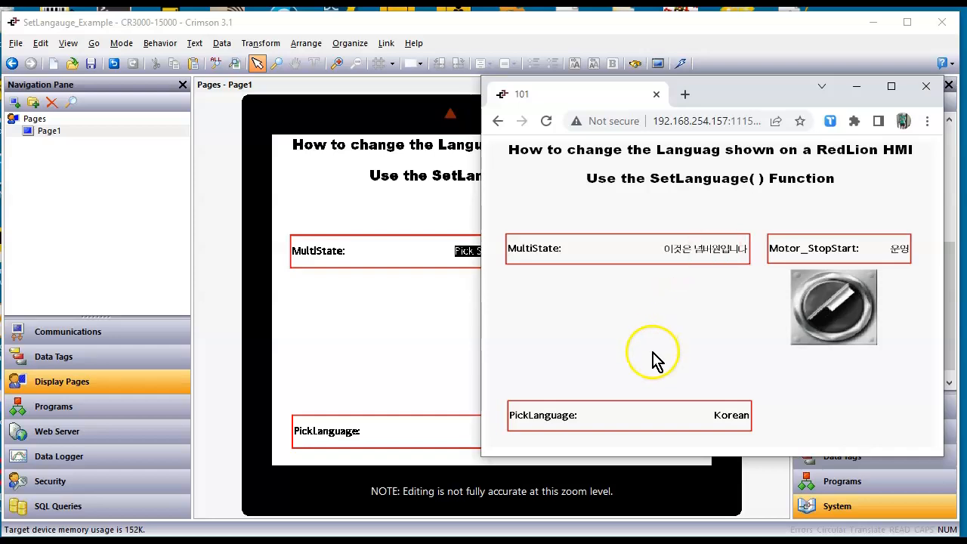
# Switch to Crimson 3.1 and review the complex On Entry Complete action of the PickLanguage data box on Page1
pyautogui.click(417, 371)
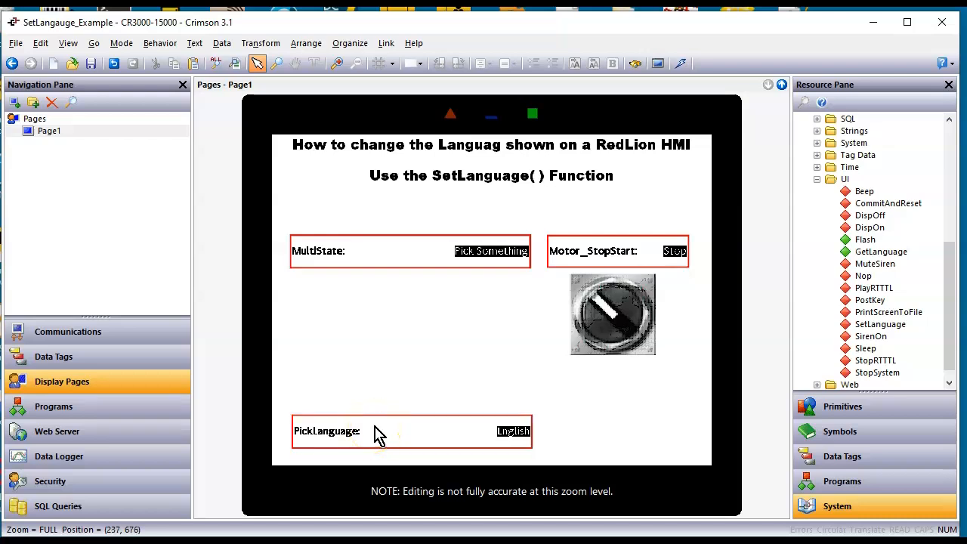
pyautogui.click(385, 434)
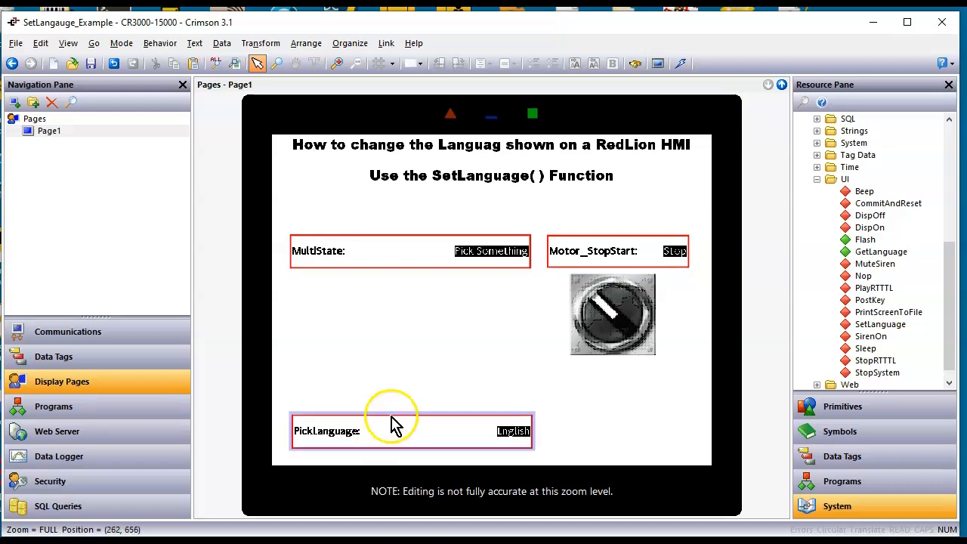
pyautogui.doubleClick(389, 432)
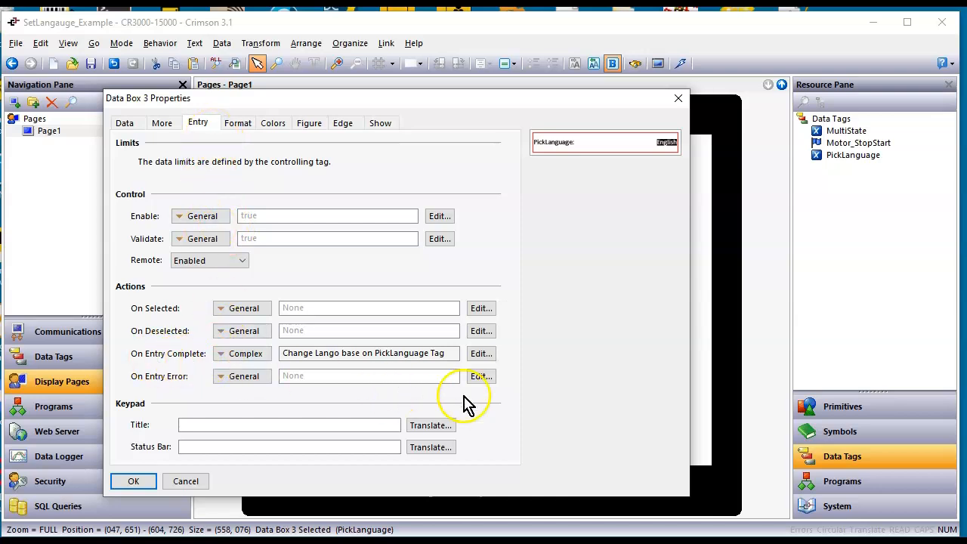
pyautogui.click(480, 354)
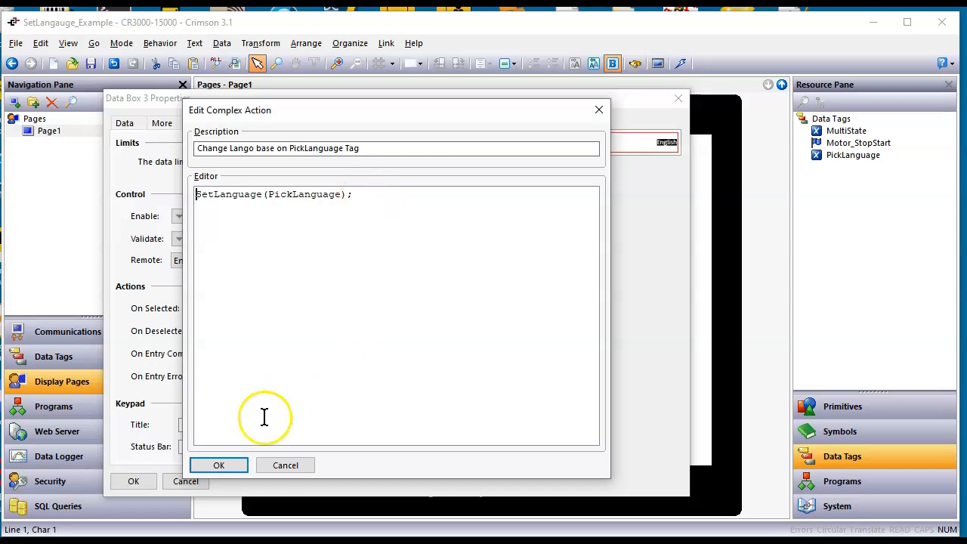
pyautogui.click(229, 467)
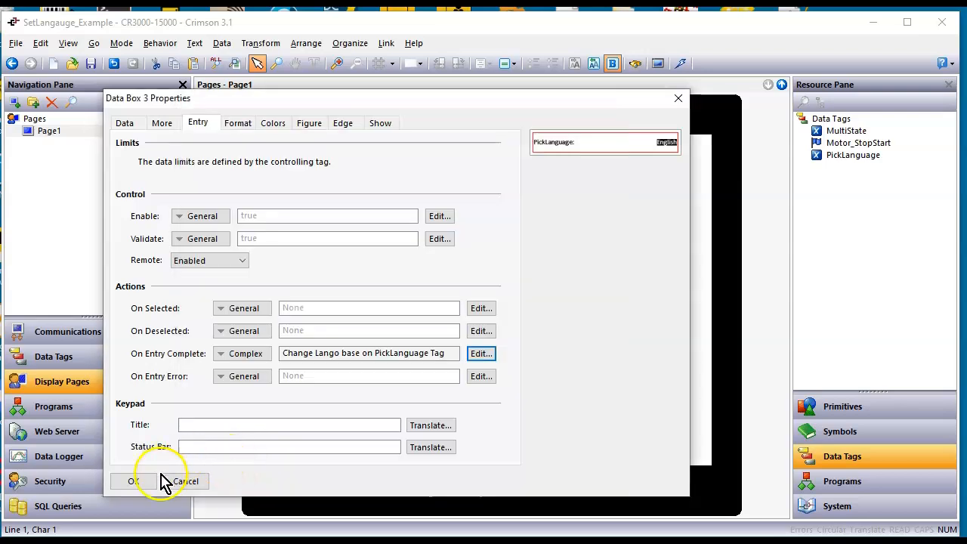
pyautogui.click(136, 482)
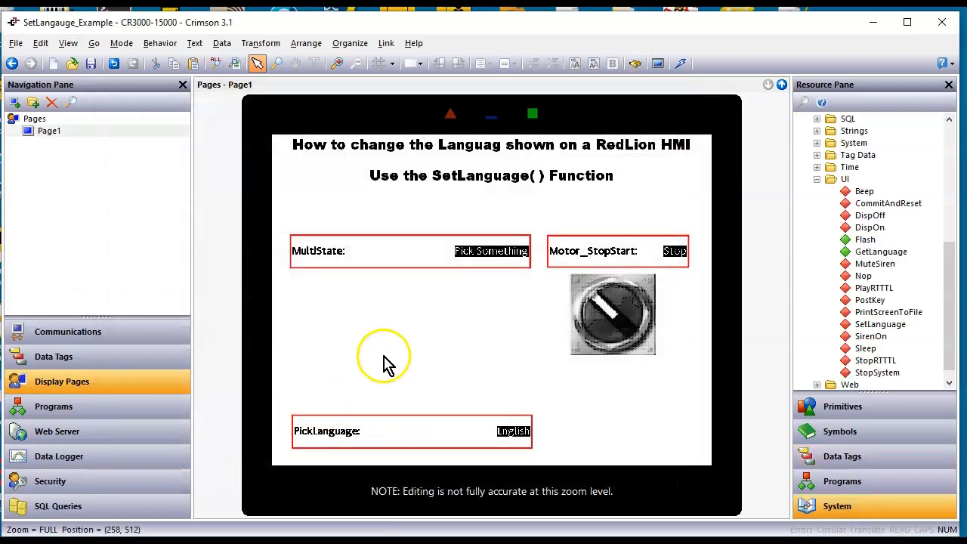
# Review the language slots in the translation configuration of the display pages' global settings
pyautogui.click(42, 120)
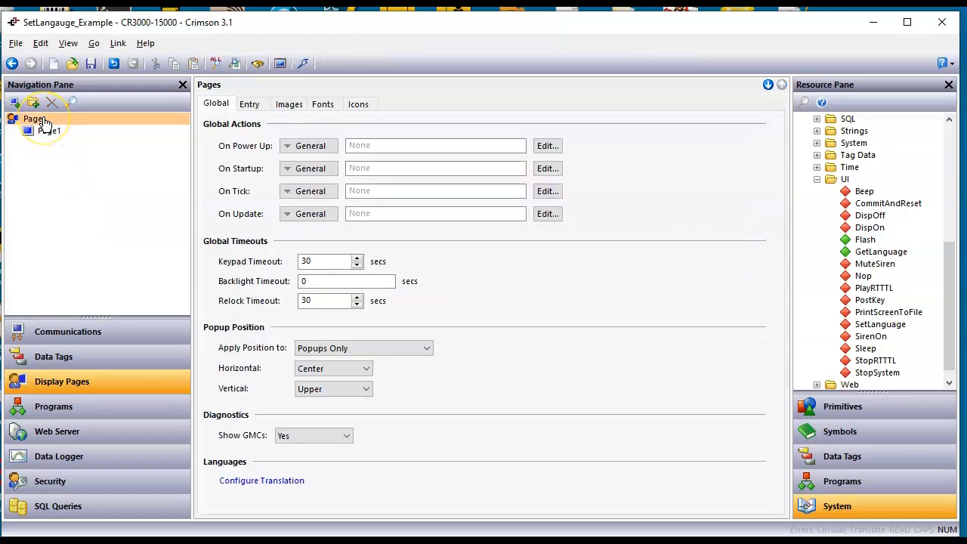
pyautogui.click(270, 485)
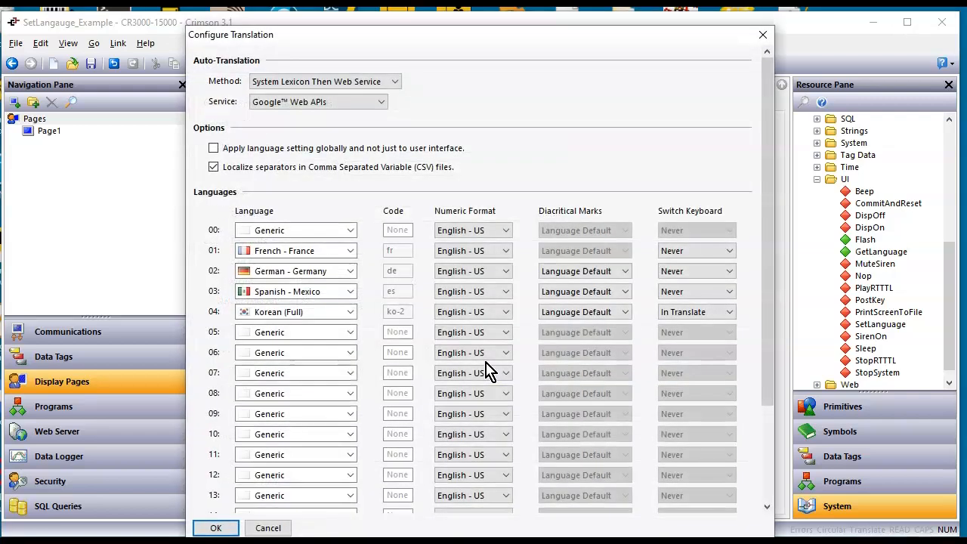
pyautogui.click(215, 527)
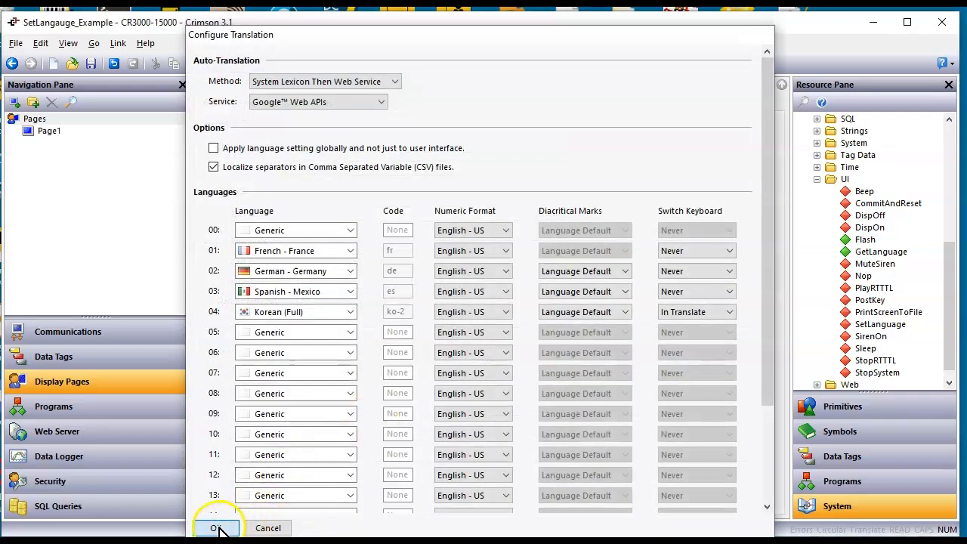
# Review the multi-state format of the PickLanguage data tag and return to display page Page1
pyautogui.click(129, 359)
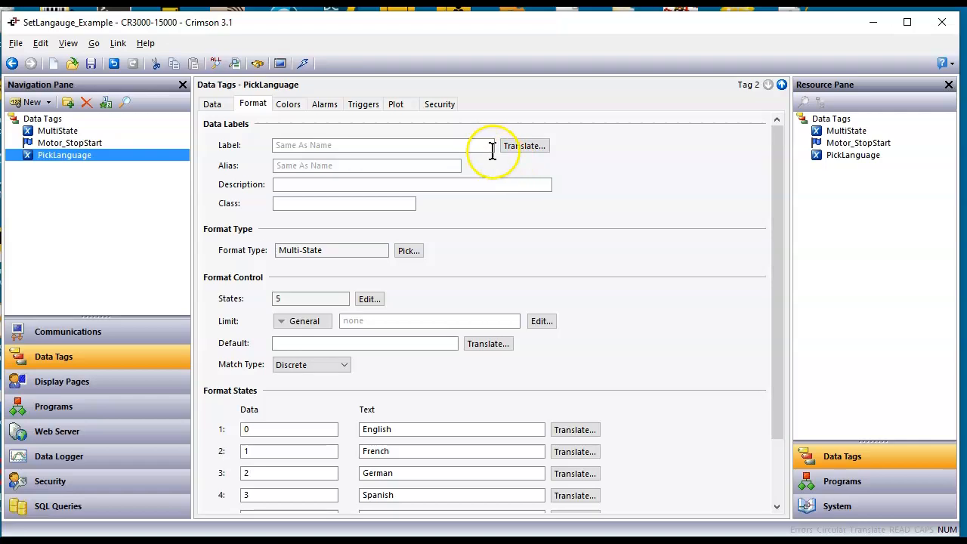
pyautogui.click(111, 390)
pyautogui.click(50, 131)
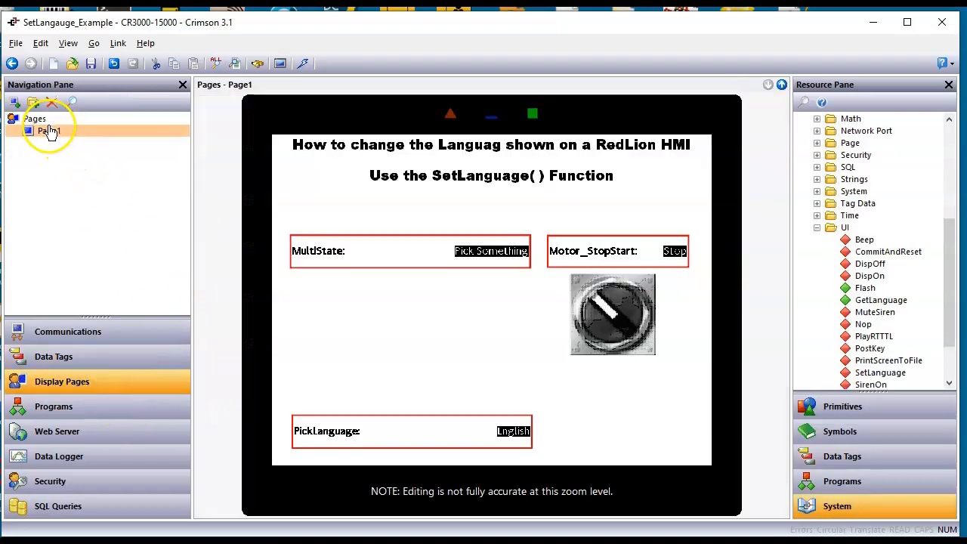